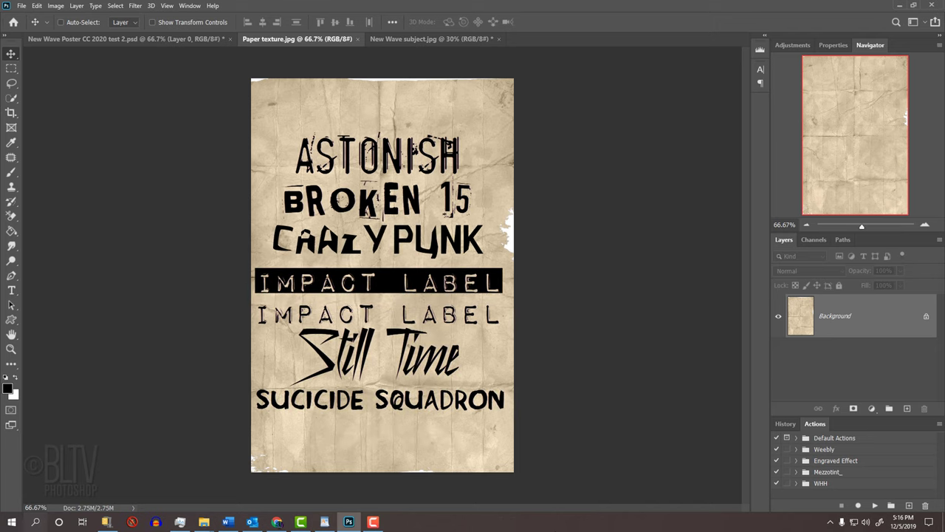
# Step: In the New Wave subject photo, use Quick Selection's Select Subject to select the guitarist and her bass
pyautogui.click(425, 39)
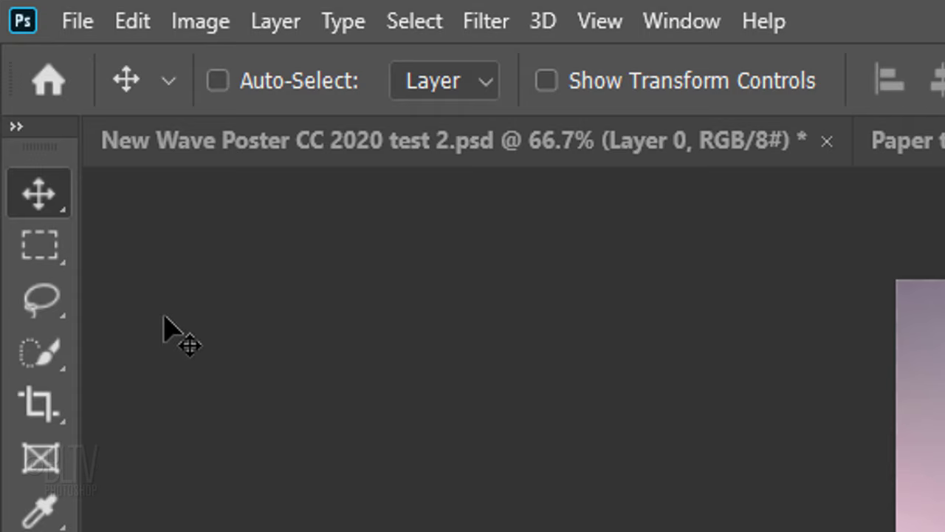
pyautogui.moveTo(47, 348); pyautogui.dragTo(221, 352)
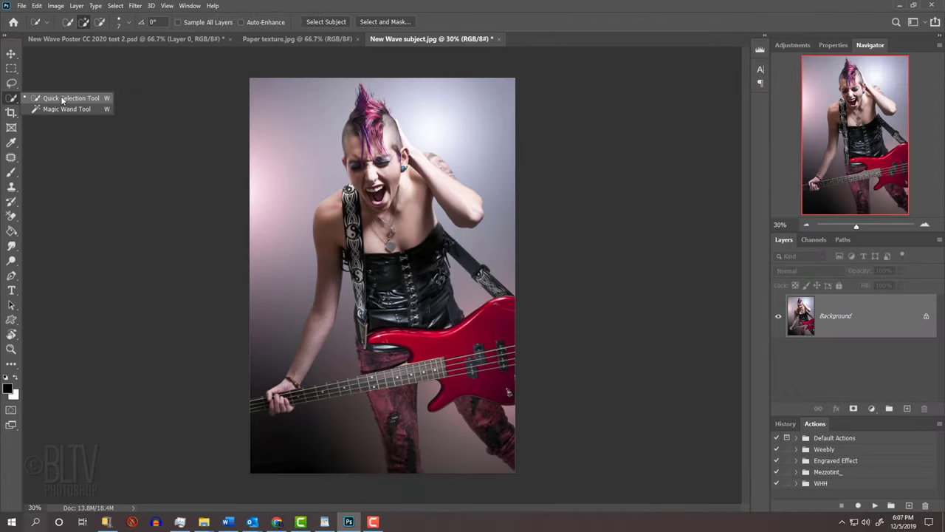
pyautogui.click(62, 100)
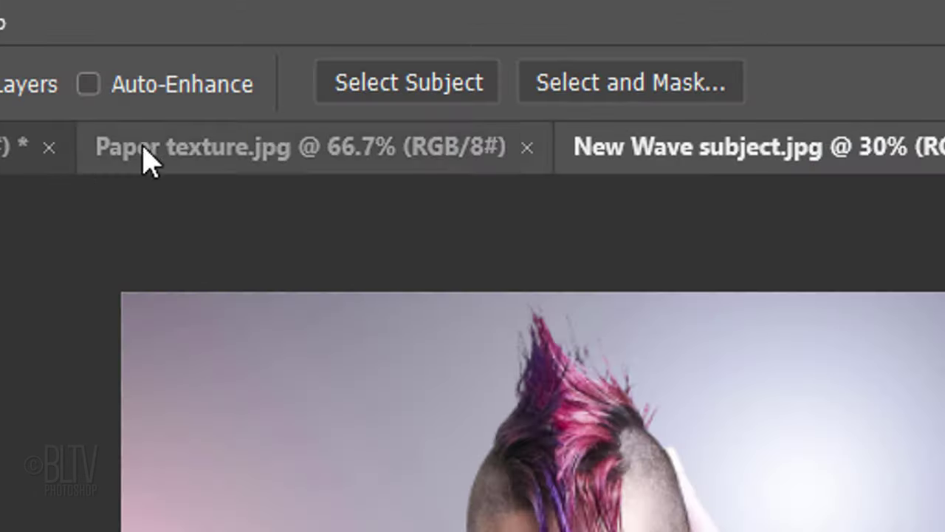
pyautogui.click(395, 83)
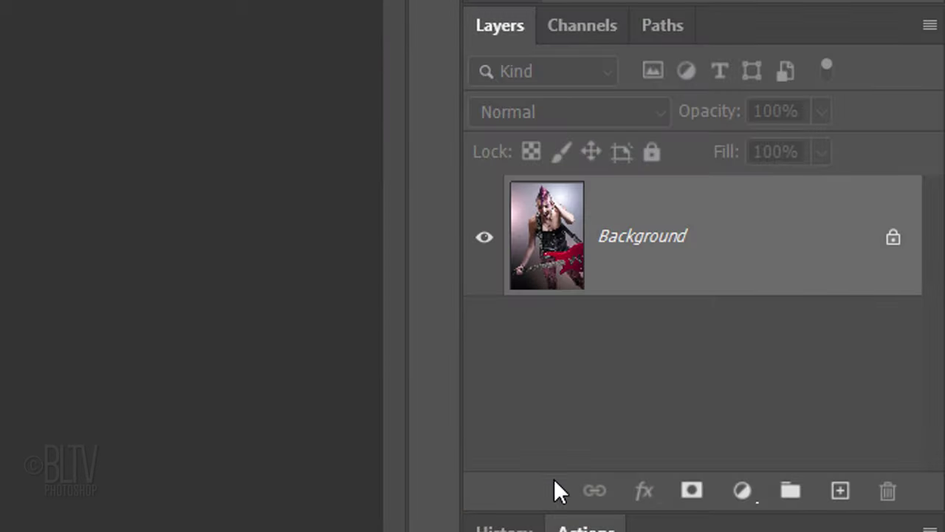
# Step: Mask out the grey backdrop using the selection and convert Layer 0 to a Smart Object
pyautogui.click(691, 494)
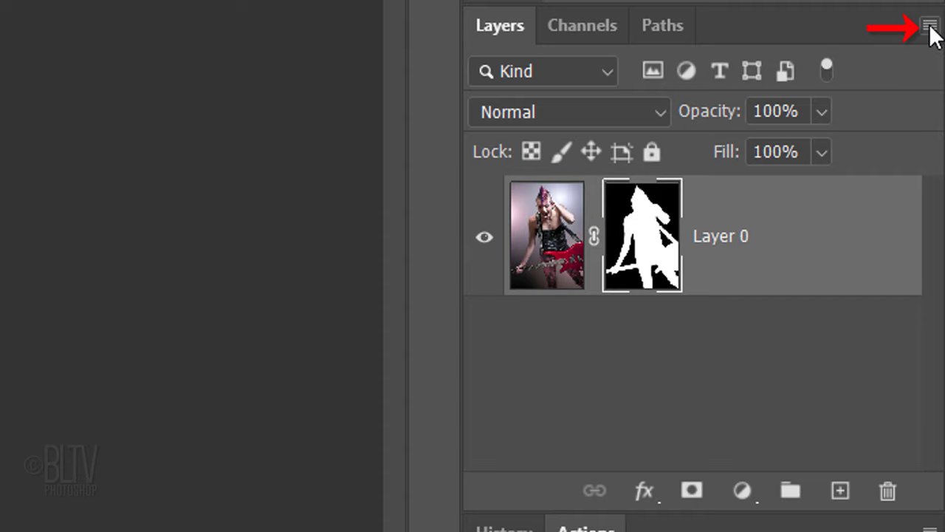
pyautogui.click(930, 28)
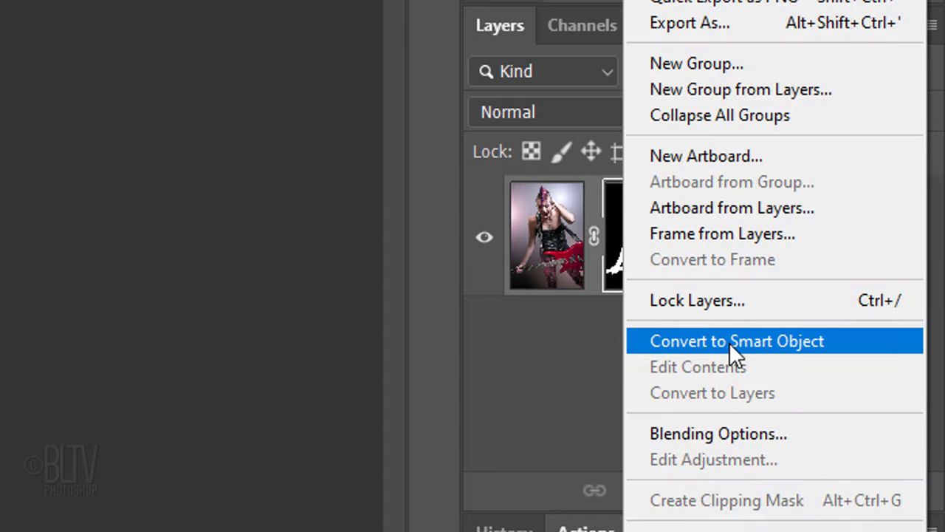
pyautogui.click(729, 342)
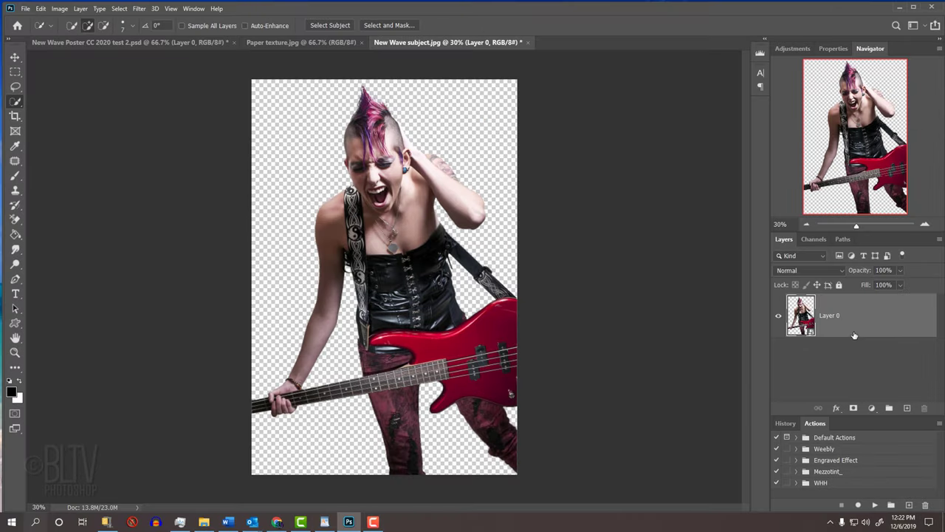
# Step: Drag the masked guitarist onto the Paper texture.jpg canvas with the Move tool
pyautogui.press('v')
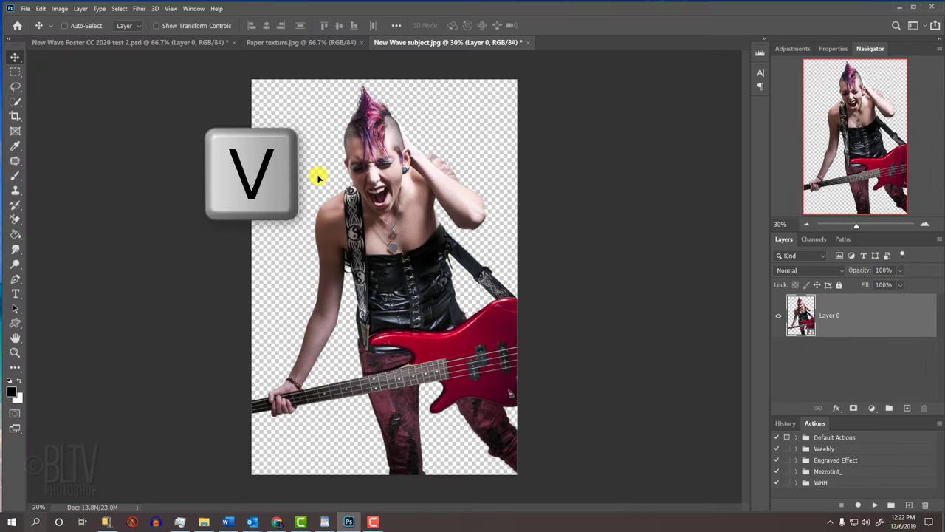
pyautogui.moveTo(318, 177); pyautogui.dragTo(291, 43)
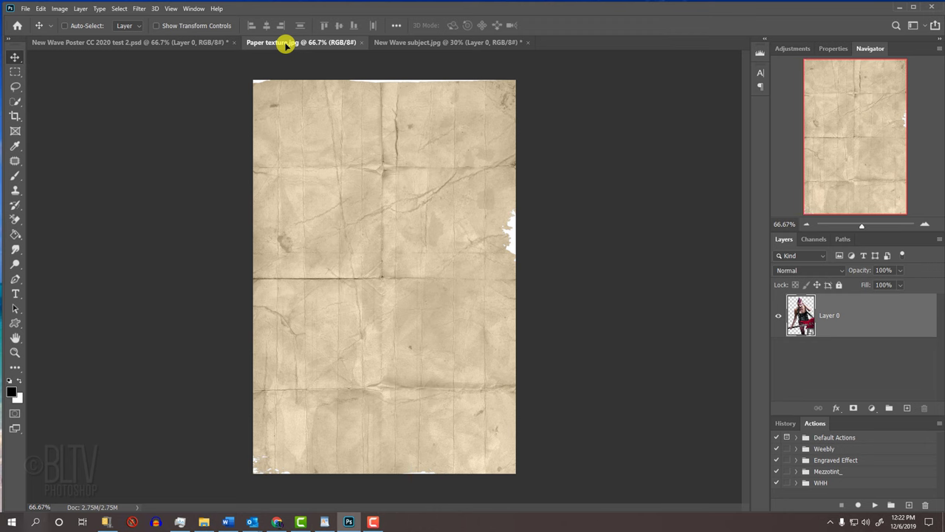
pyautogui.moveTo(285, 45); pyautogui.dragTo(361, 275)
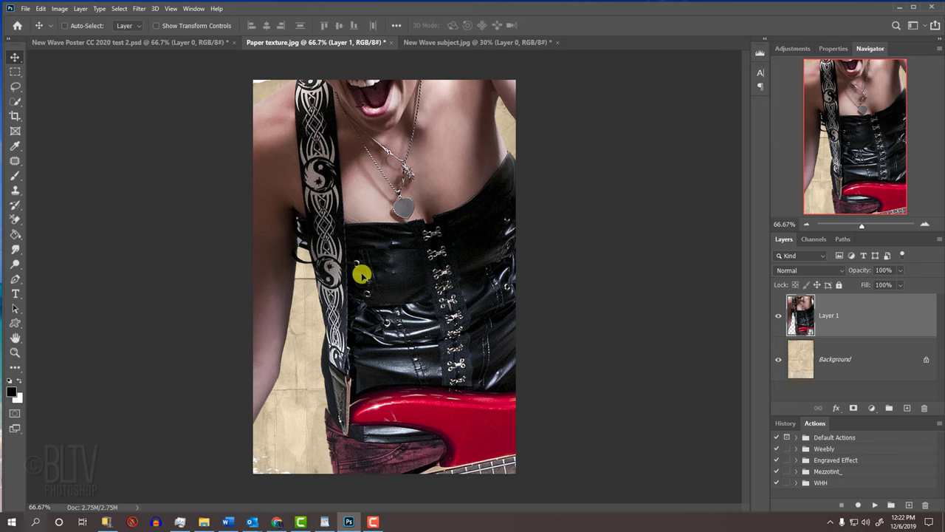
# Step: Scale the guitarist to about 47% around her centre, nudge her slightly down, and commit
pyautogui.hotkey('ctrl', 't')
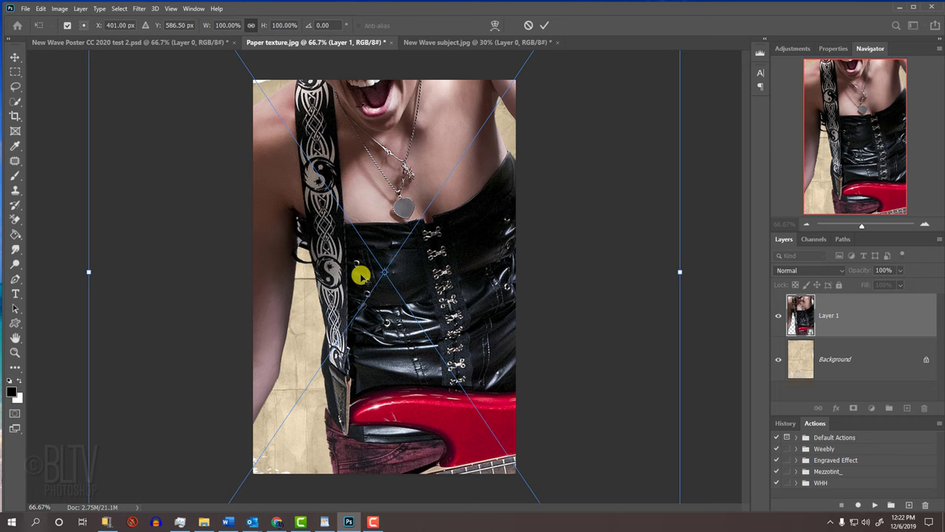
pyautogui.hotkey('ctrl', '0')
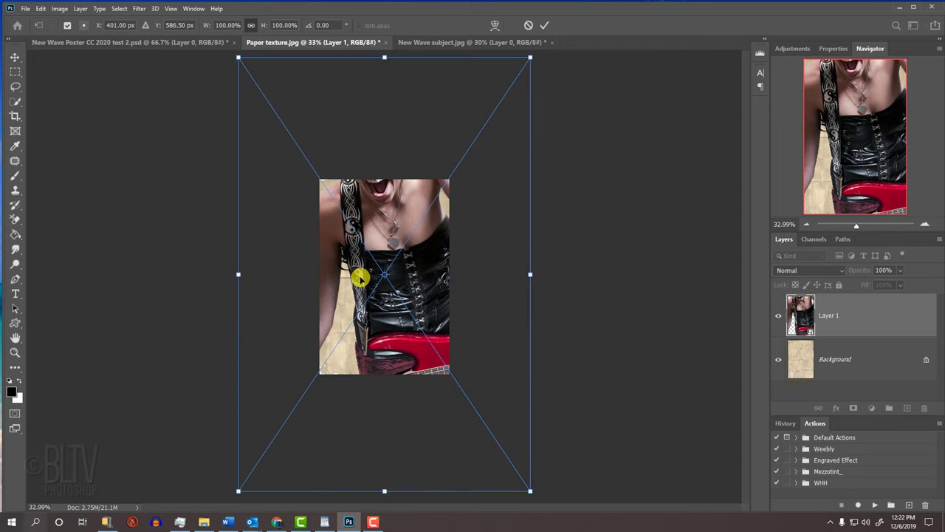
pyautogui.click(530, 57)
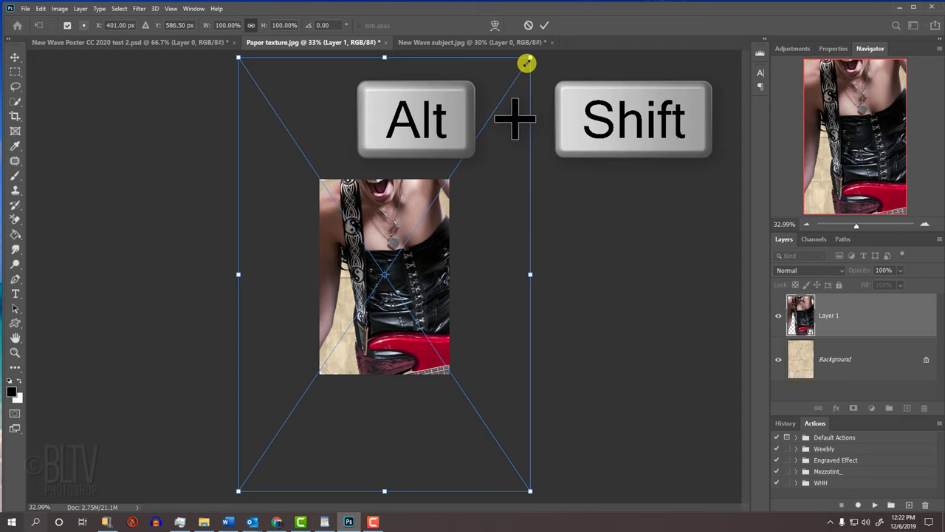
pyautogui.moveTo(527, 64); pyautogui.dragTo(437, 163)
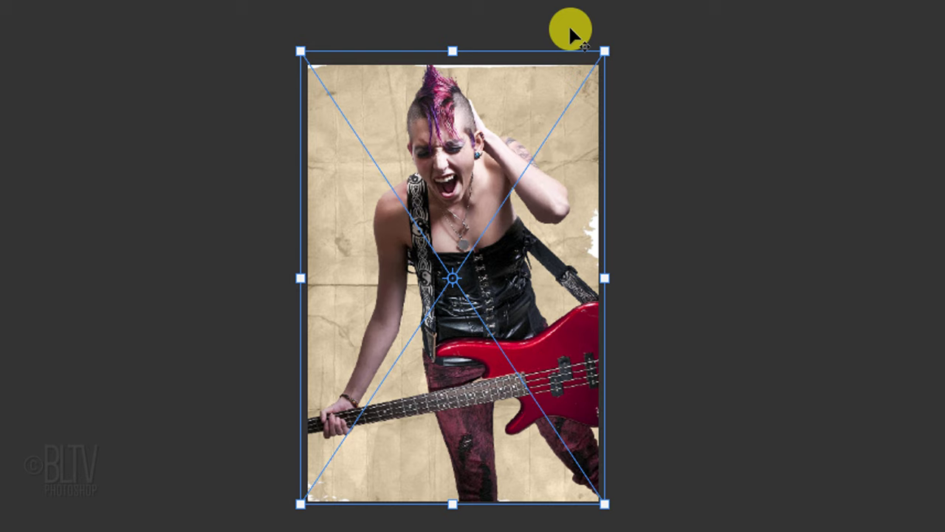
pyautogui.press('alt')
pyautogui.press('Down')
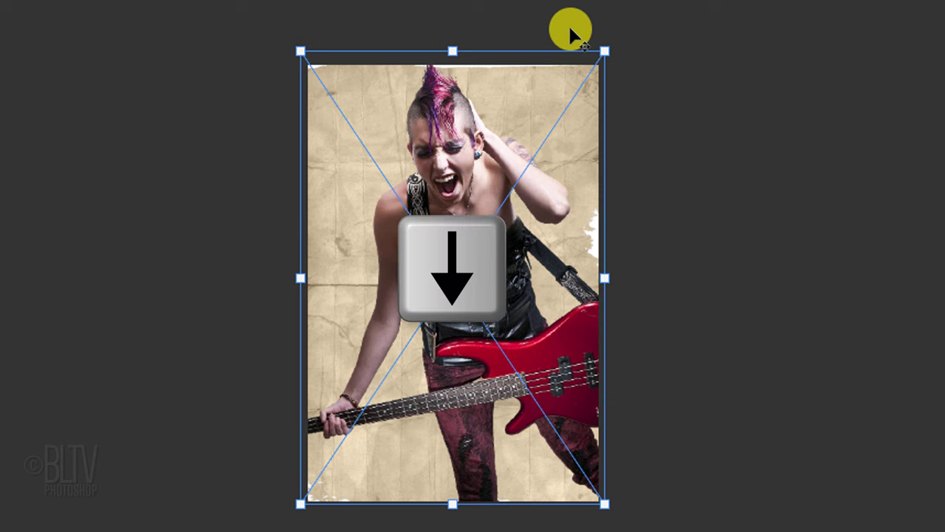
pyautogui.press('Down')
pyautogui.press('Down')
pyautogui.press('Down')
pyautogui.press('Down')
pyautogui.press('Down')
pyautogui.press('Down')
pyautogui.press('Down')
pyautogui.press('Down')
pyautogui.press('Down')
pyautogui.press('Down')
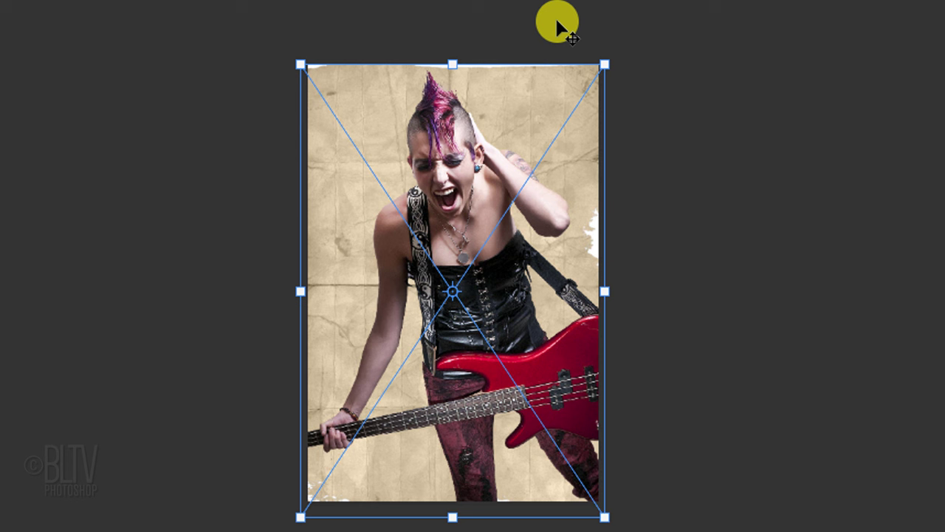
pyautogui.press('Return')
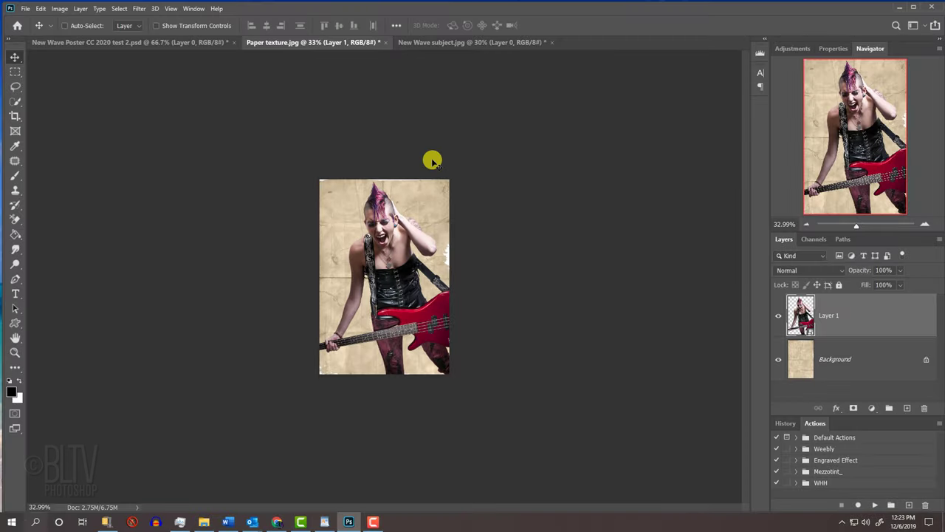
pyautogui.hotkey('ctrl', '0')
pyautogui.hotkey('ctrl', '+')
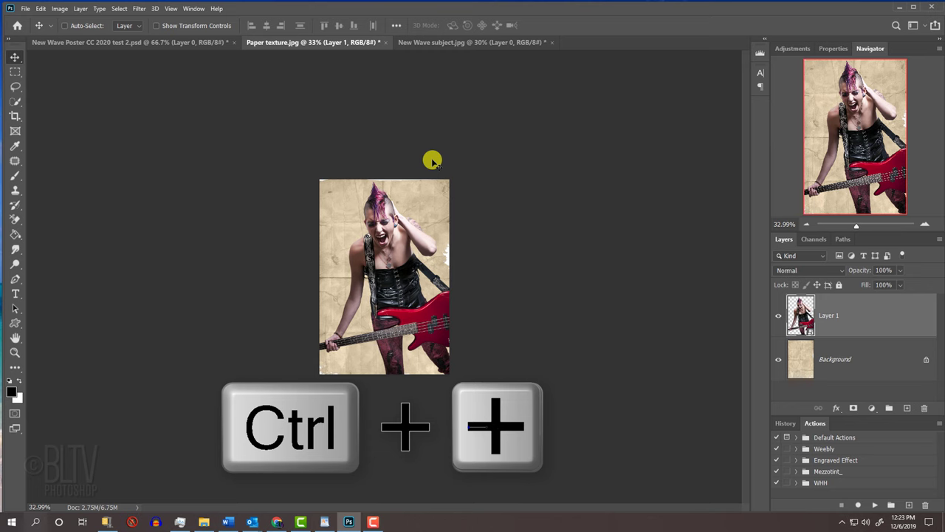
pyautogui.hotkey('ctrl', '+')
pyautogui.hotkey('ctrl', '+')
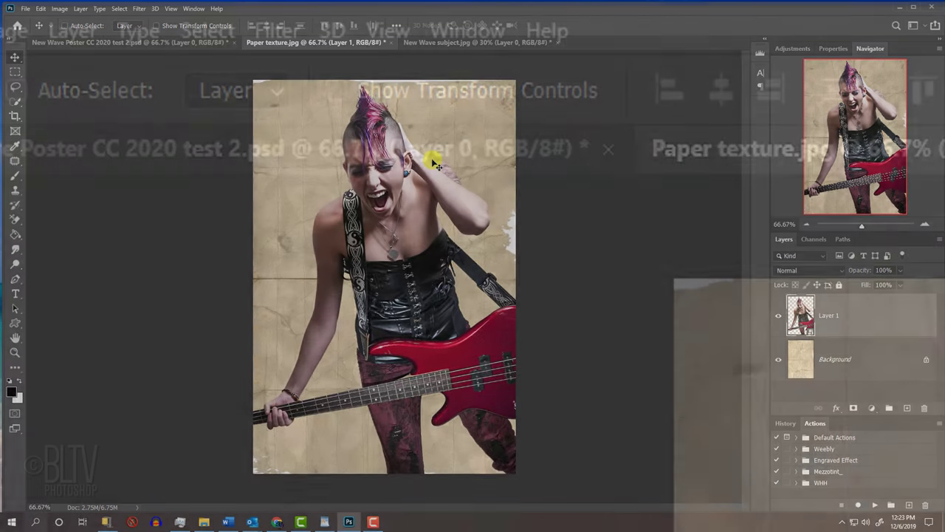
# Step: Apply a Filter Gallery Halftone Pattern (Size 2, Contrast 30, Dot) to Layer 1, blended with Darken
pyautogui.click(140, 8)
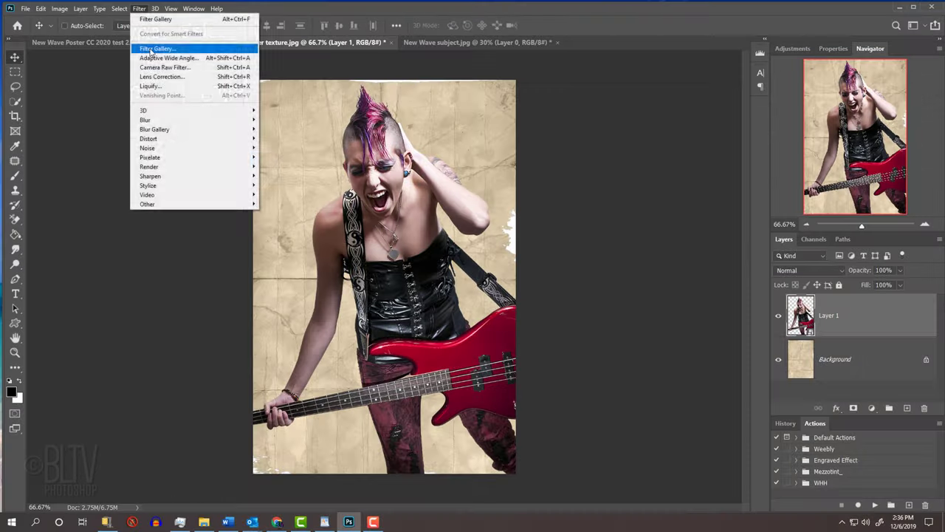
pyautogui.click(313, 172)
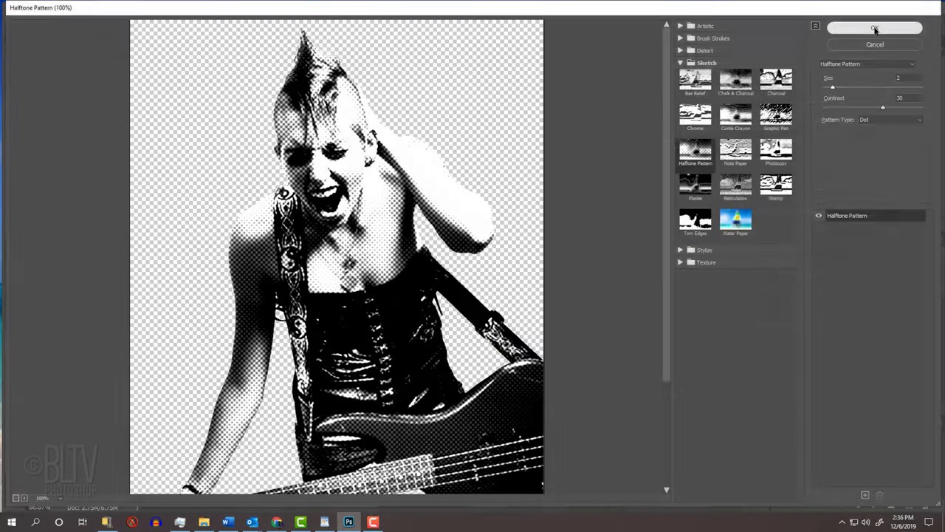
pyautogui.click(748, 32)
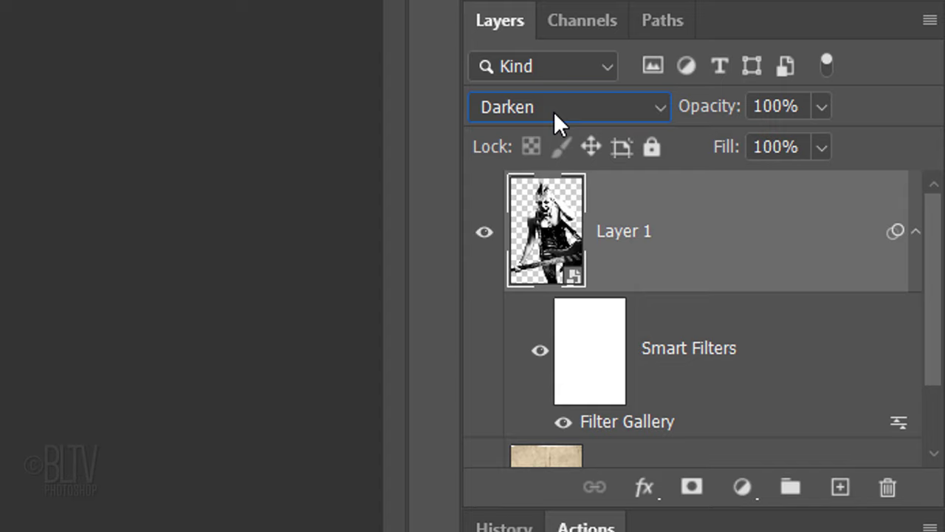
# Step: Duplicate Layer 1, swap the copy's filter to Photocopy (Detail 2, Darkness 50), set 50% opacity
pyautogui.hotkey('ctrl', 'j')
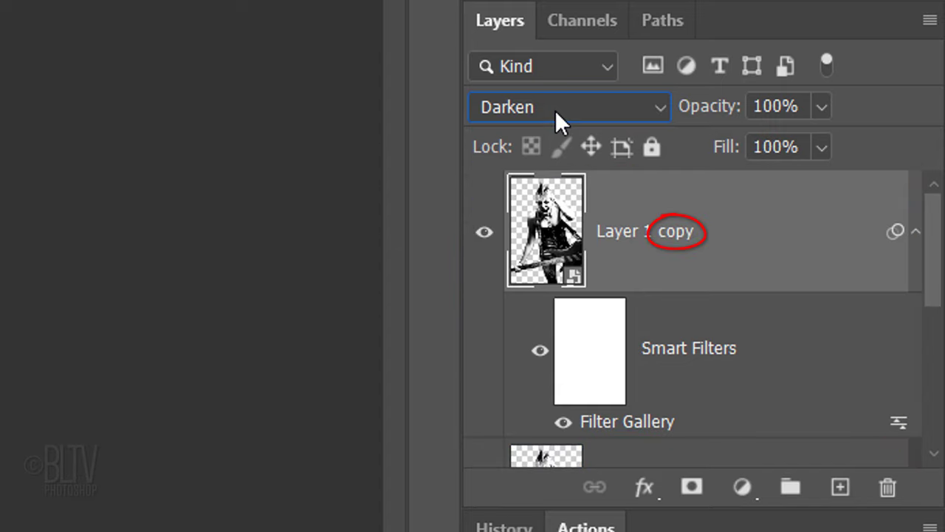
pyautogui.doubleClick(607, 421)
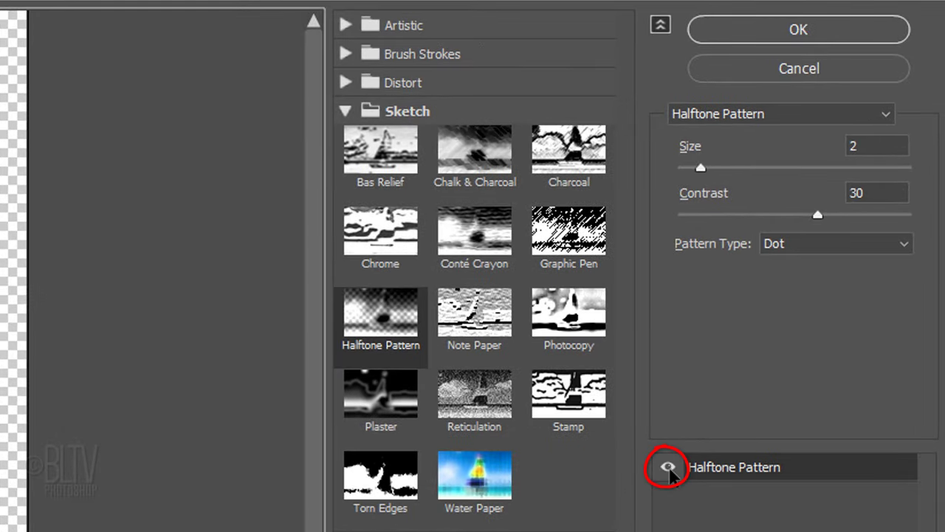
pyautogui.click(669, 468)
pyautogui.click(570, 324)
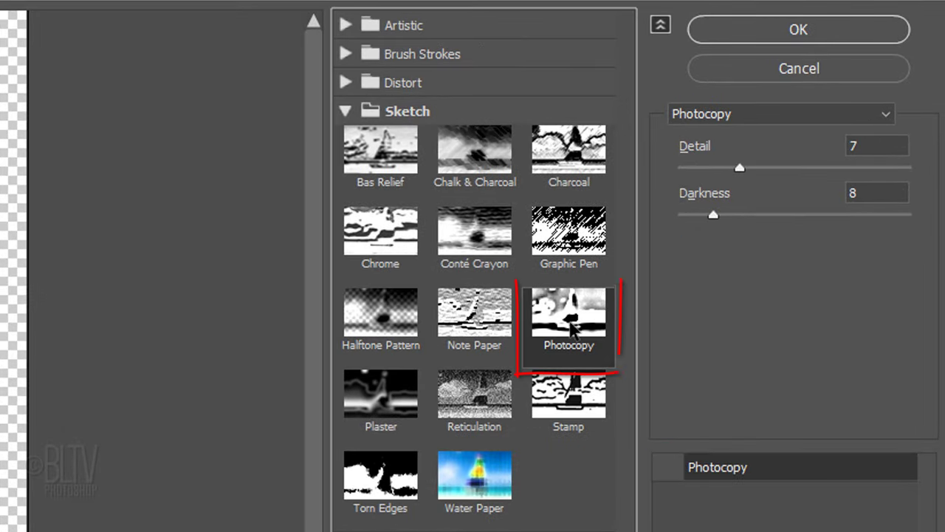
pyautogui.click(667, 467)
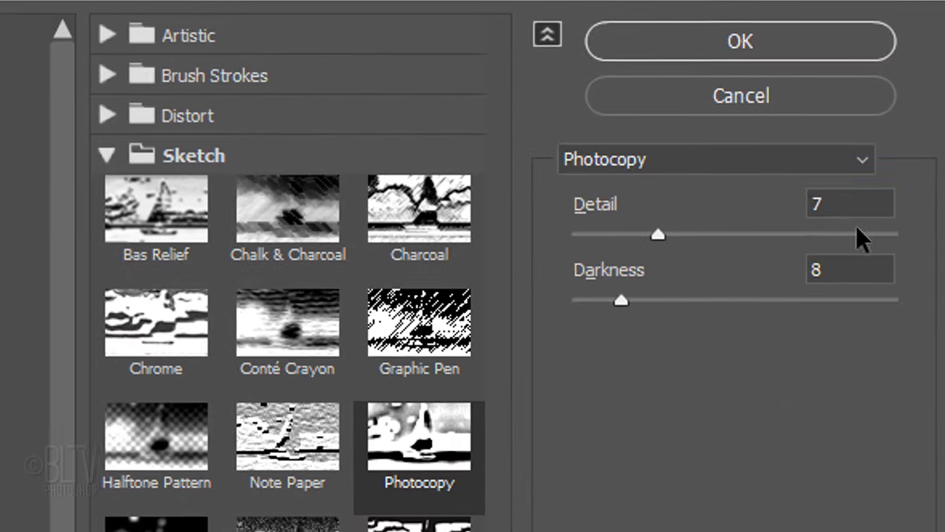
pyautogui.click(868, 146)
pyautogui.write('2')
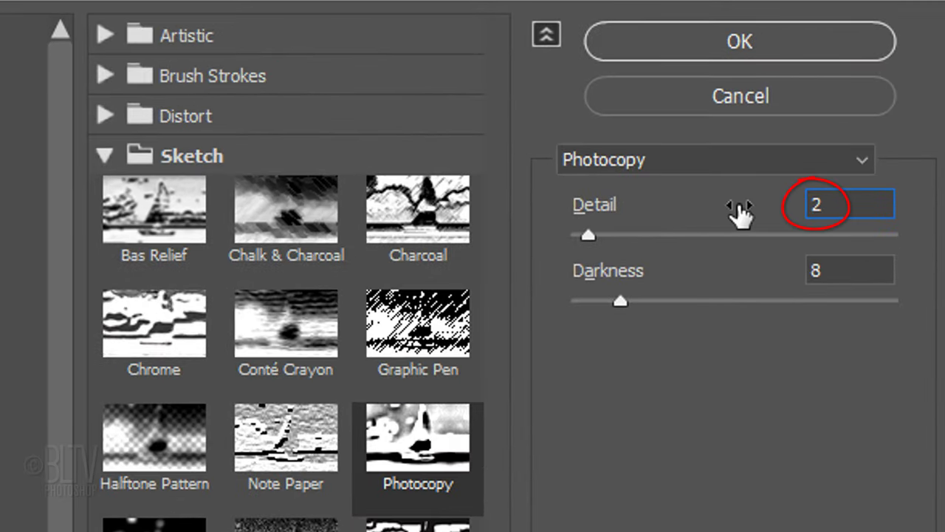
pyautogui.click(816, 268)
pyautogui.write('50')
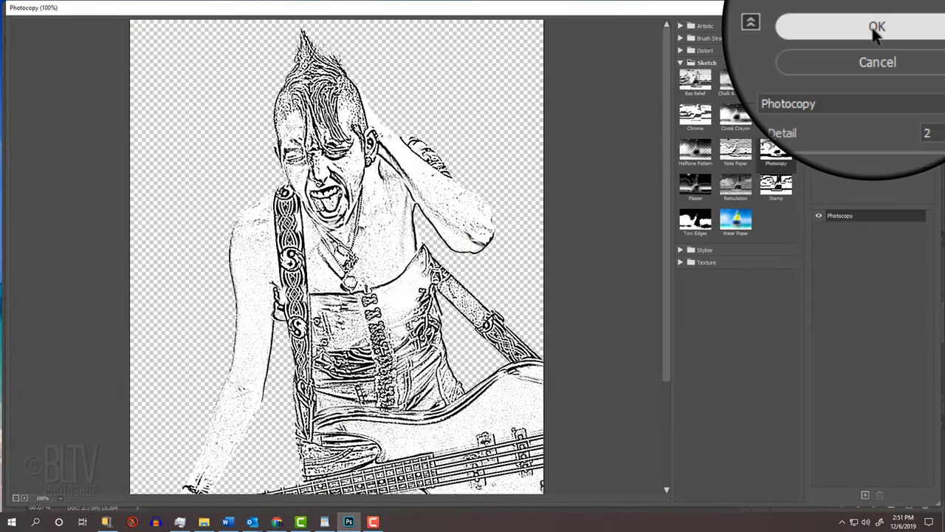
pyautogui.click(875, 29)
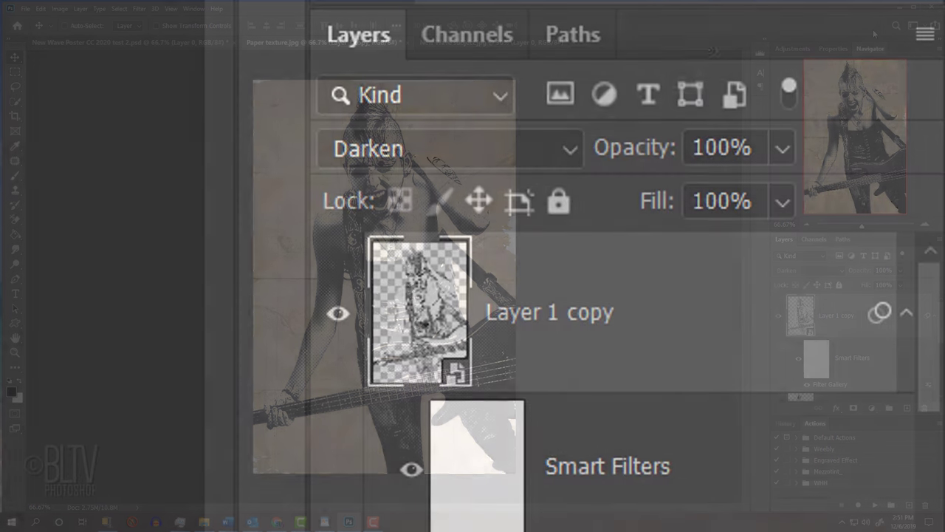
pyautogui.press('5')
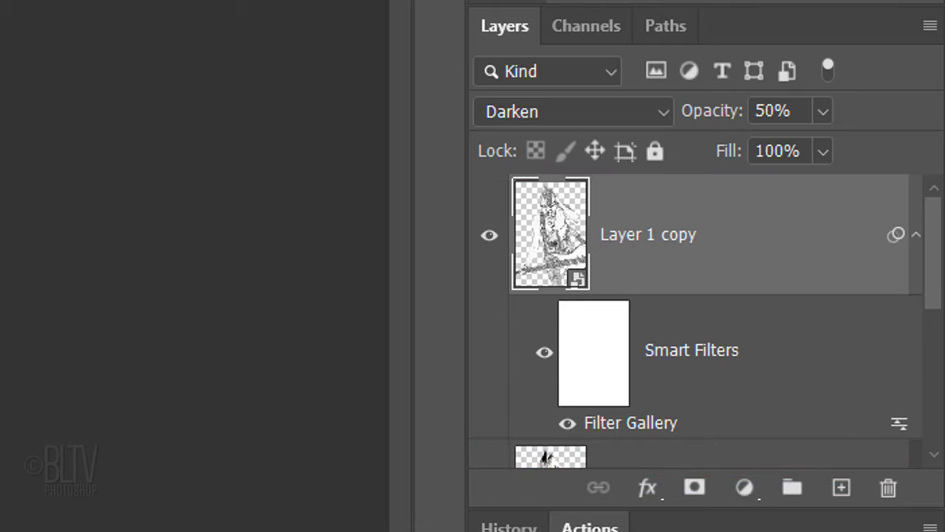
# Step: Group Layer 1 and Layer 1 copy together and name the group Subject
pyautogui.scroll(-1, 888, 323)
pyautogui.keyDown('shift'); pyautogui.click(746, 436); pyautogui.keyUp('shift')
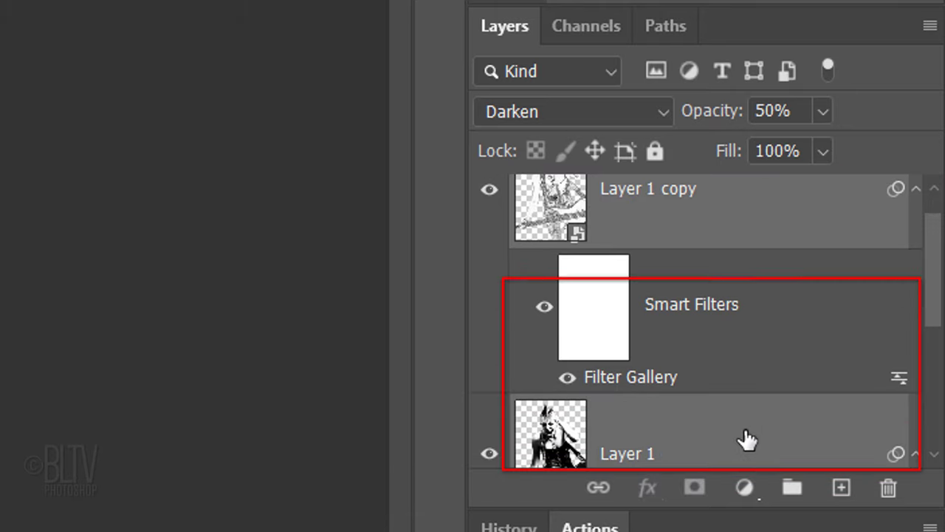
pyautogui.hotkey('ctrl', 'g')
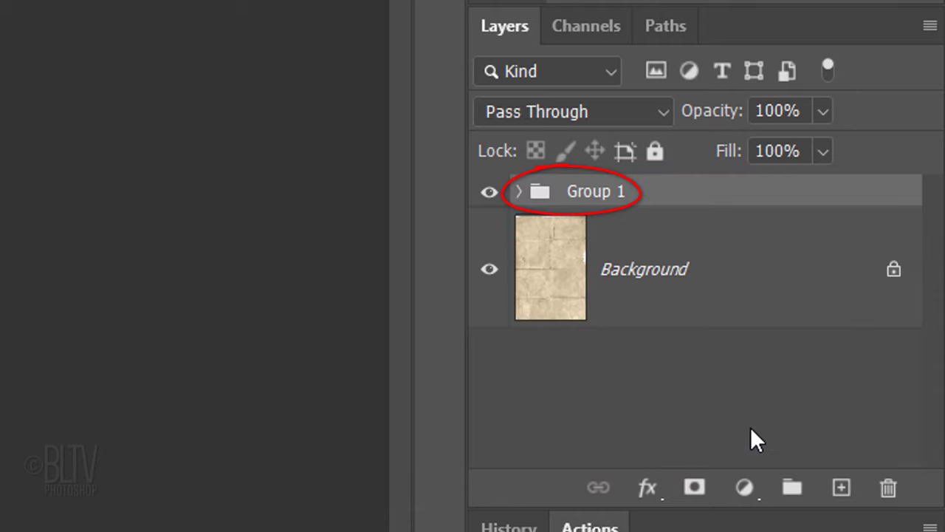
pyautogui.doubleClick(595, 194)
pyautogui.write('Subject')
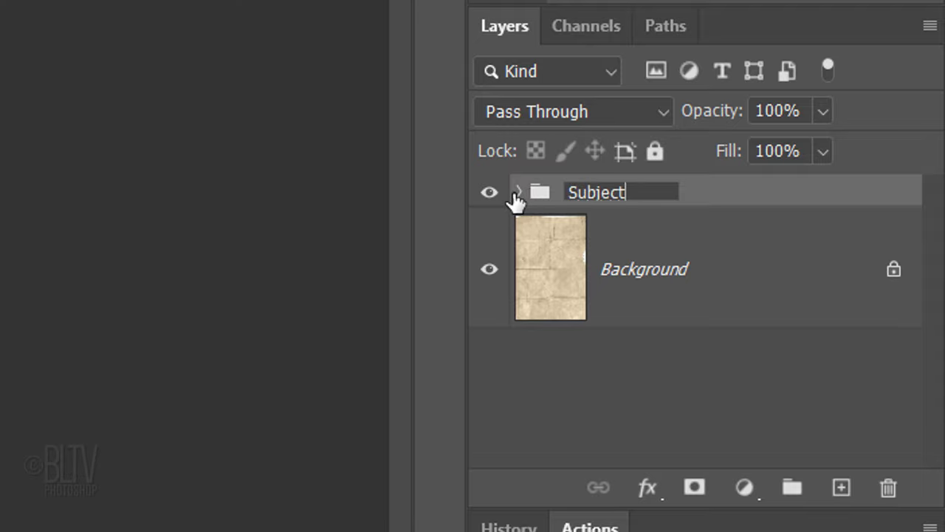
pyautogui.press('Return')
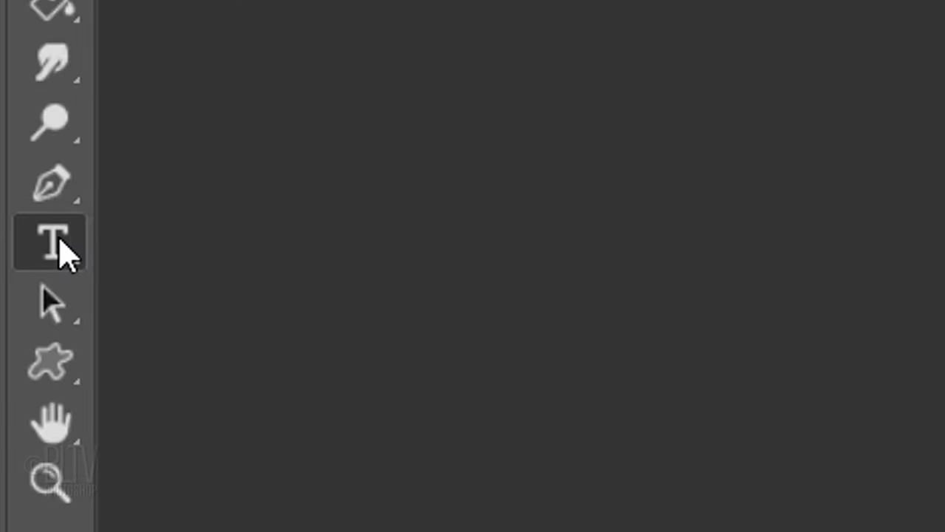
# Step: Set up the Horizontal Type Tool with the Impact Label font for the NEWWAVE title
pyautogui.rightClick(57, 249)
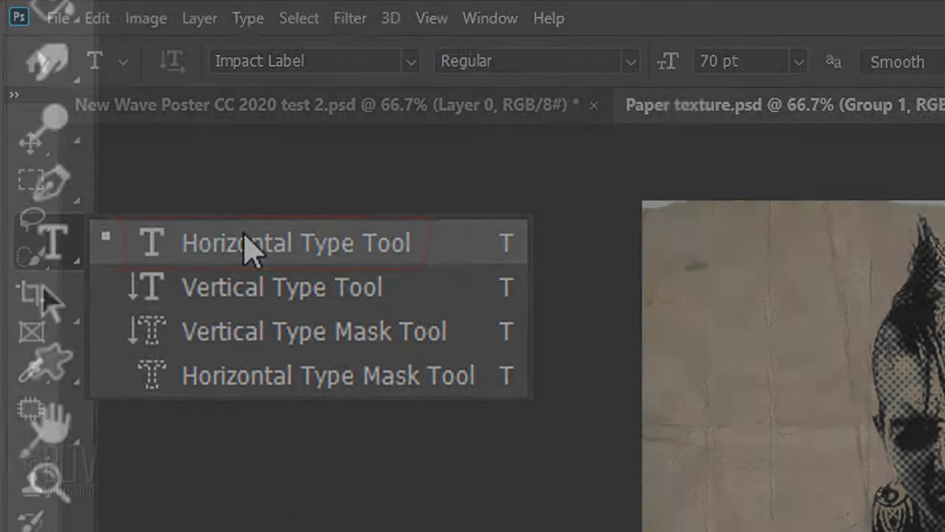
pyautogui.click(251, 244)
pyautogui.click(416, 62)
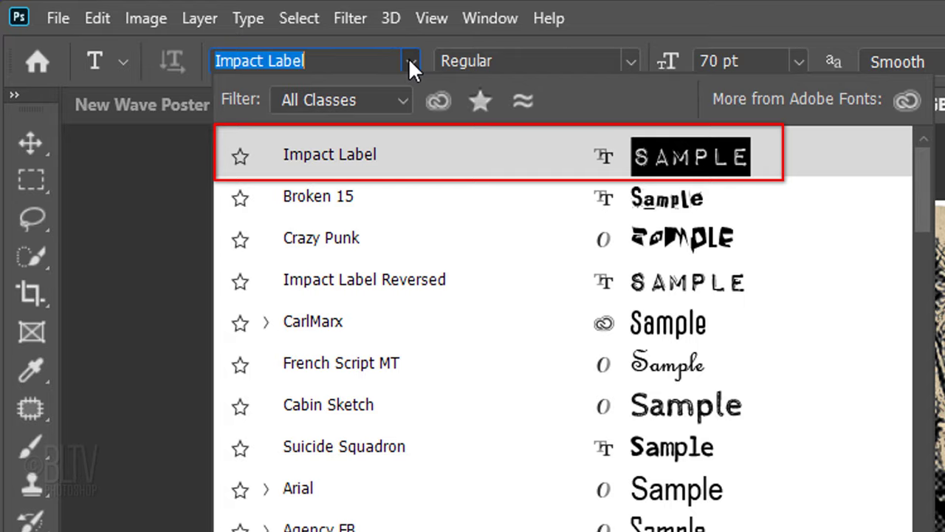
pyautogui.click(411, 62)
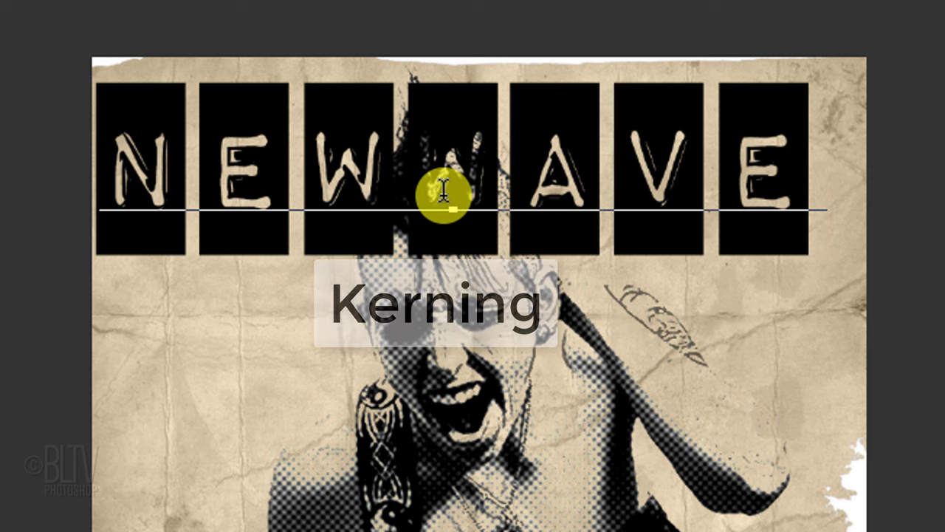
# Step: Kern the title, tightening the W's and gapping NEW from WAVE, then stretch it across the top
pyautogui.click(400, 176)
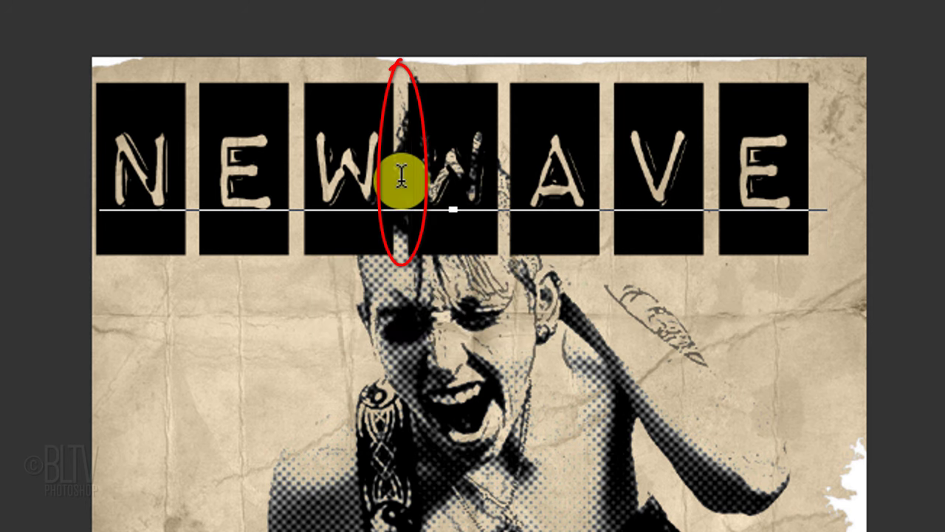
pyautogui.hotkey('alt', 'Left')
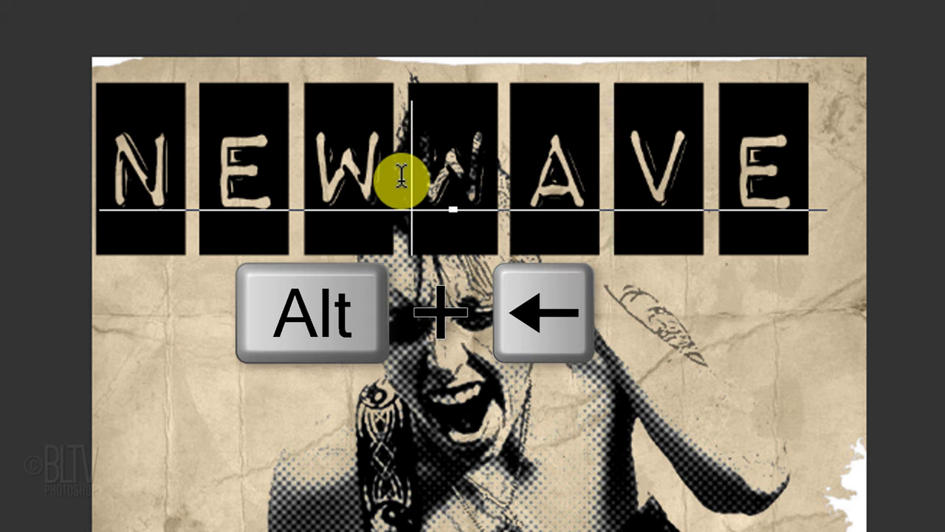
pyautogui.hotkey('alt', 'Right')
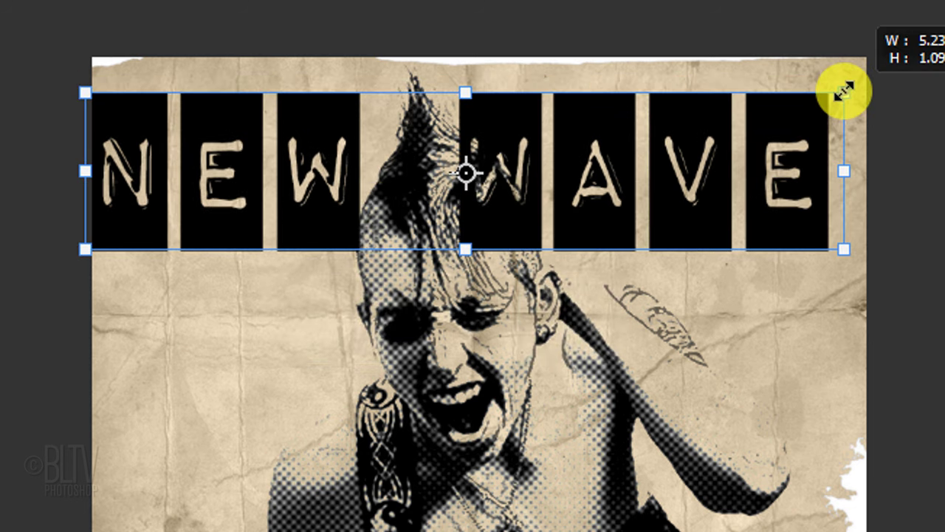
pyautogui.moveTo(574, 166)
pyautogui.mouseDown()
pyautogui.moveTo(583, 175)
pyautogui.moveTo(570, 188)
pyautogui.mouseUp()
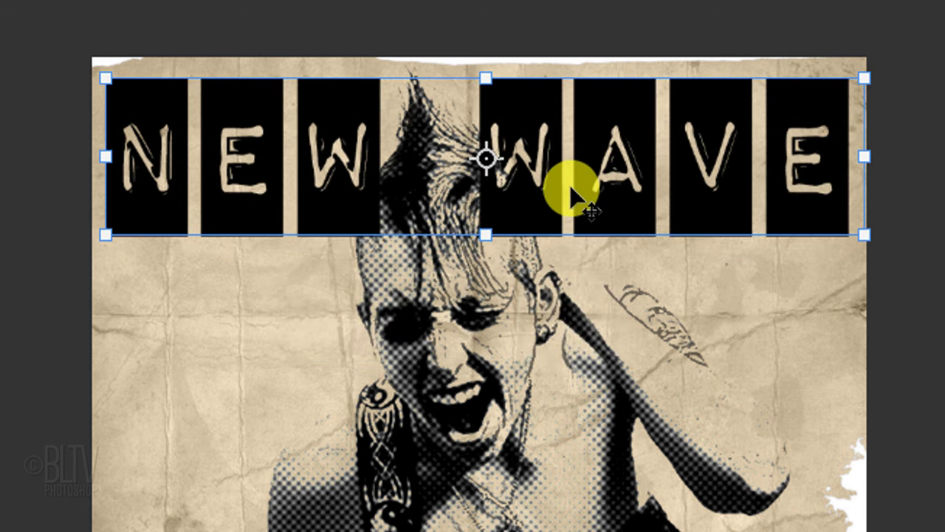
pyautogui.press('Return')
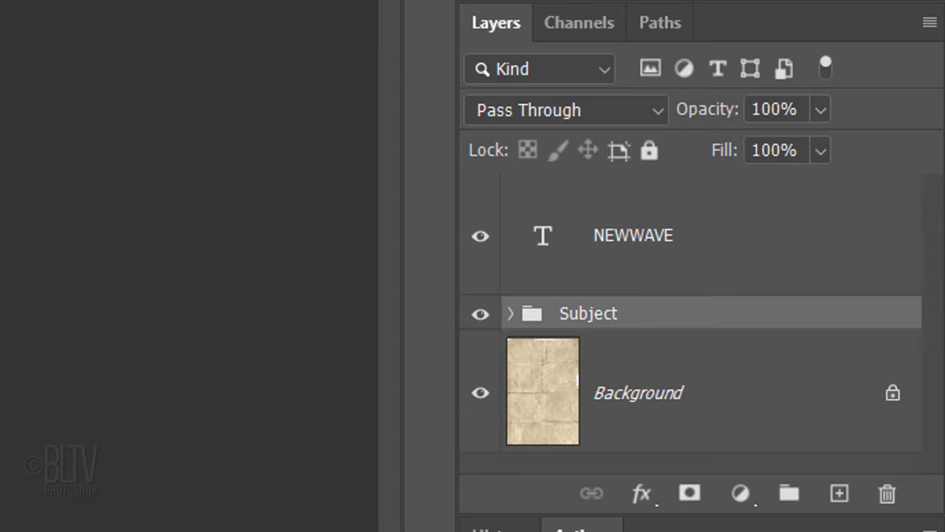
# Step: Mask the NEWWAVE title with the guitarist's silhouette loaded from Layer 1 copy
pyautogui.click(510, 314)
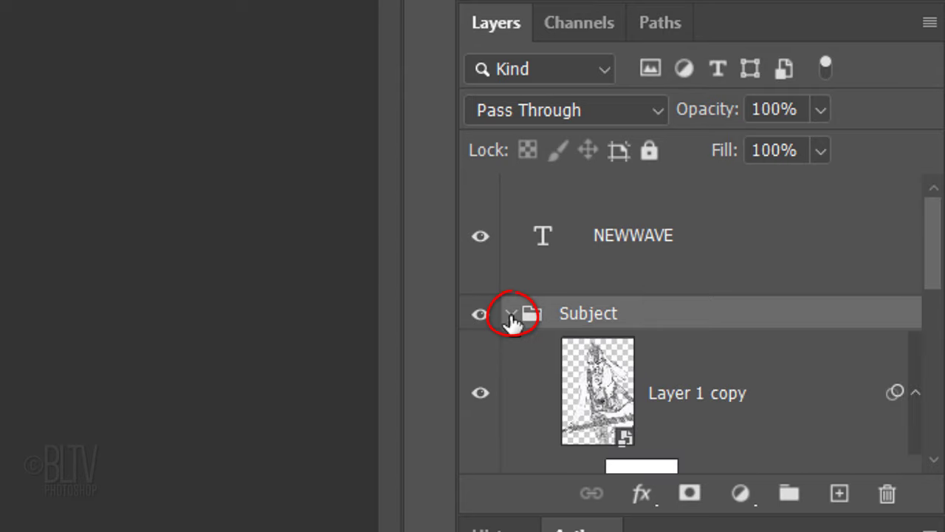
pyautogui.keyDown('ctrl'); pyautogui.click(600, 391); pyautogui.keyUp('ctrl')
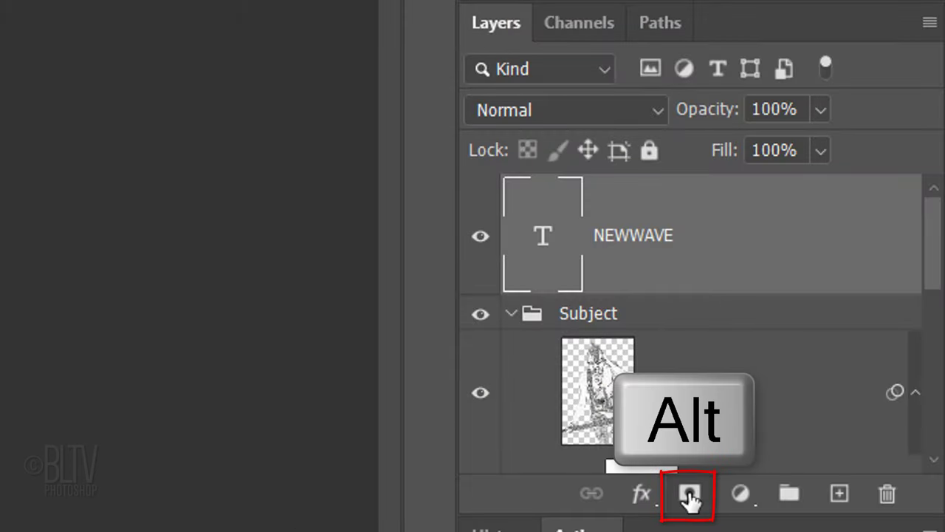
pyautogui.keyDown('alt'); pyautogui.click(689, 501); pyautogui.keyUp('alt')
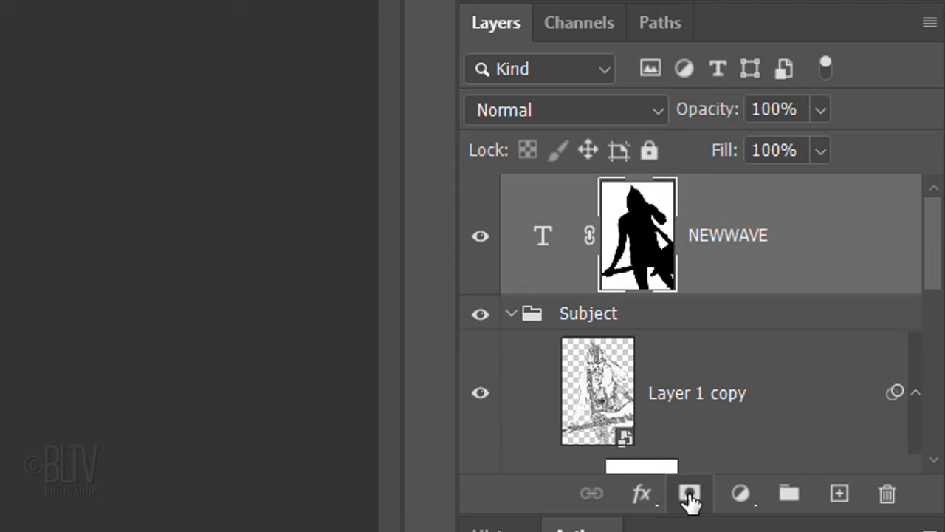
pyautogui.click(511, 313)
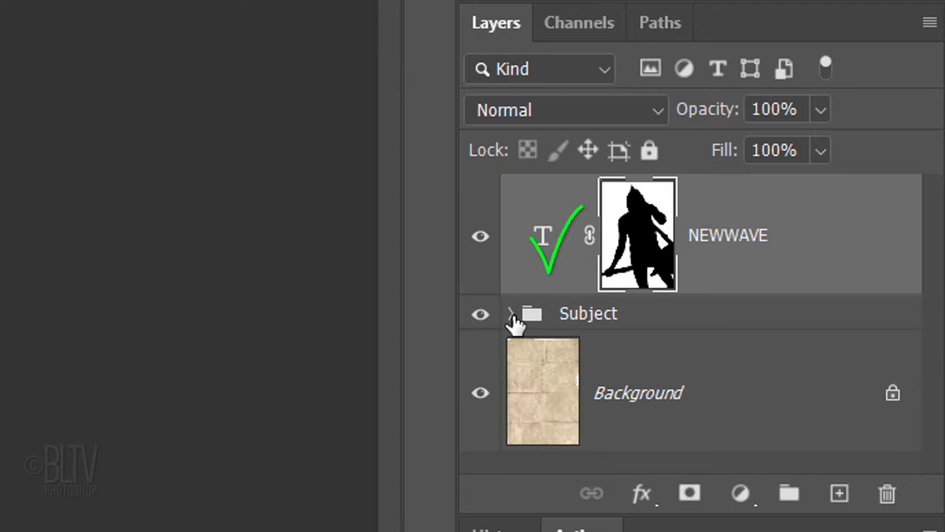
# Step: Put the NEWWAVE layer in a new group named Text
pyautogui.hotkey('ctrl', 'g')
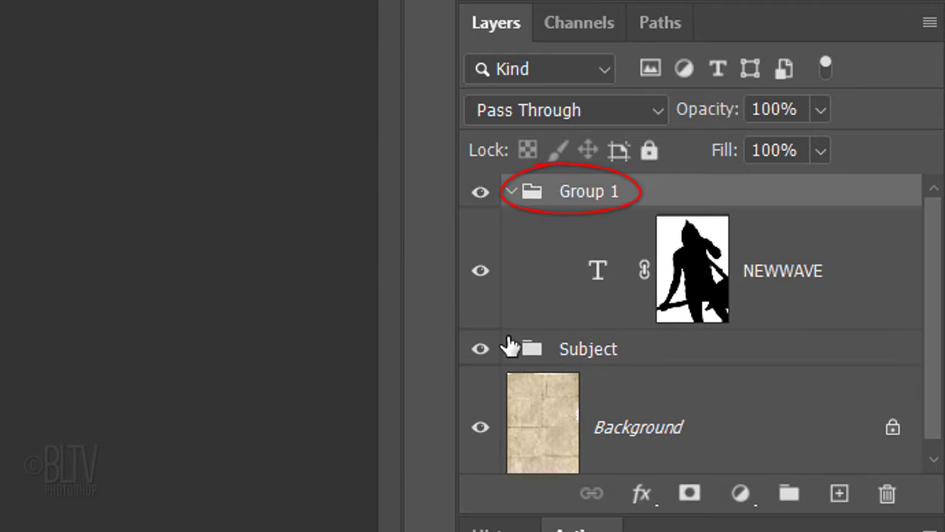
pyautogui.doubleClick(587, 194)
pyautogui.write('Text')
pyautogui.press('Return')
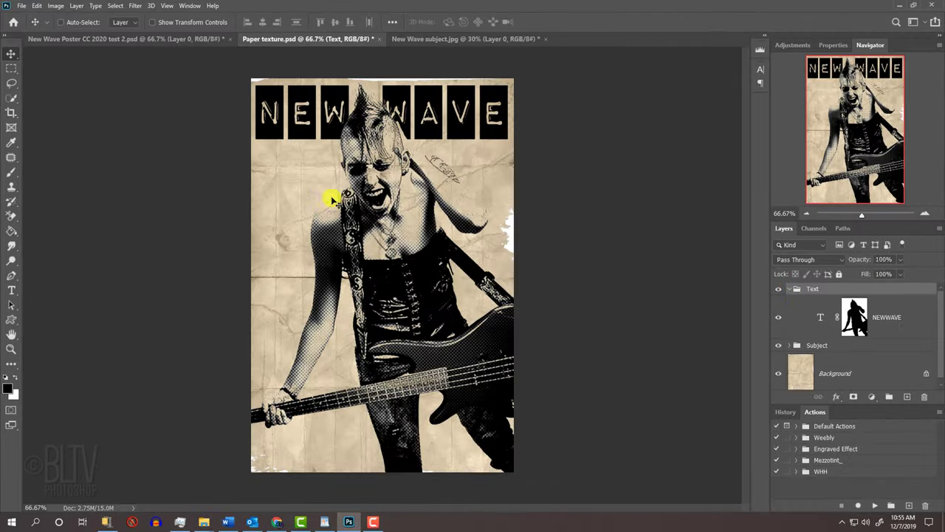
# Step: Add 'Black Flag' in Still Time Regular at 35.92 pt to the left of the guitarist's face
pyautogui.press('t')
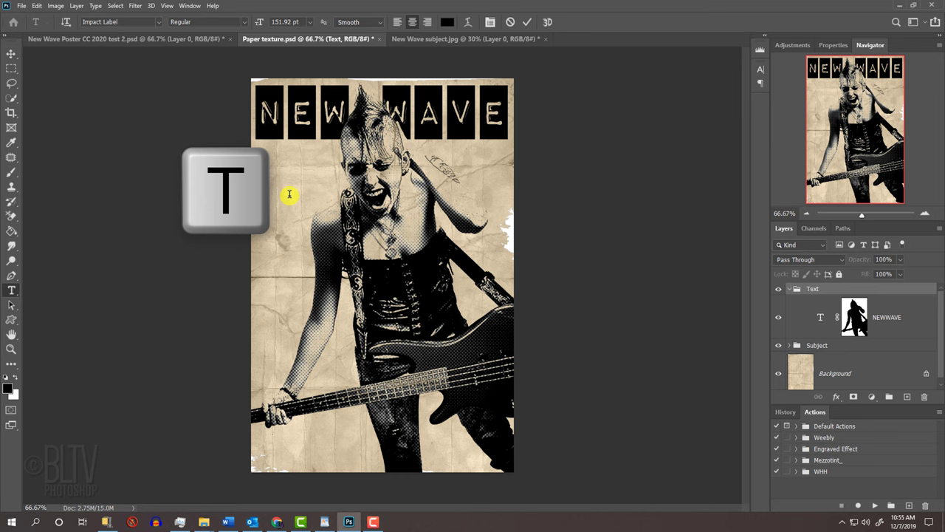
pyautogui.click(290, 194)
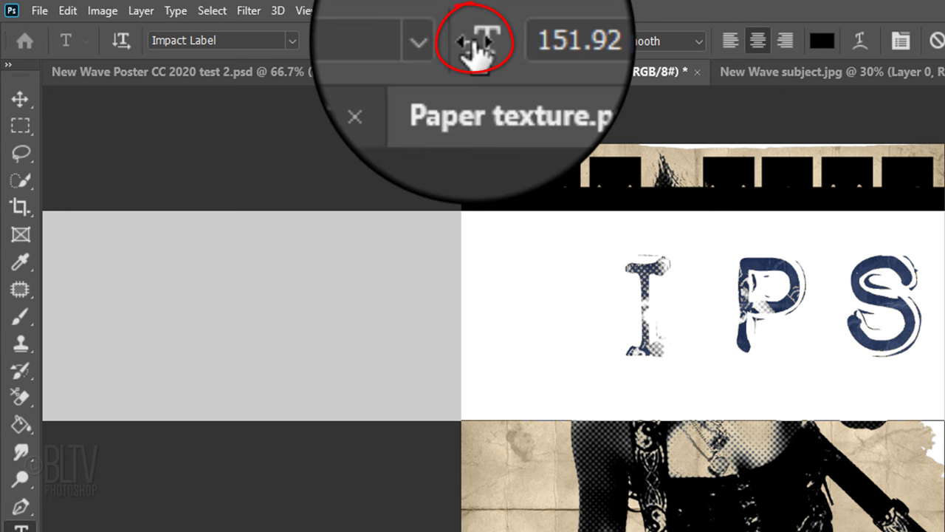
pyautogui.moveTo(475, 40); pyautogui.dragTo(380, 51)
pyautogui.click(251, 39)
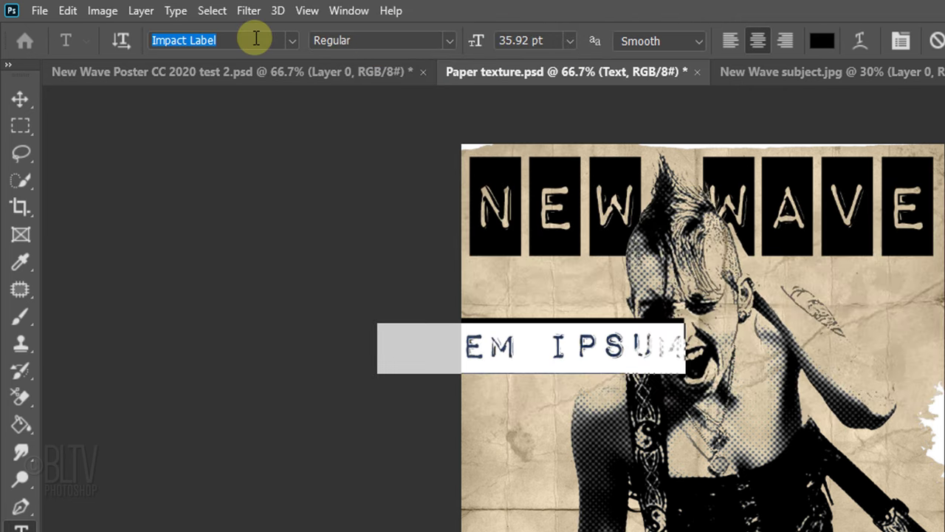
pyautogui.write('still')
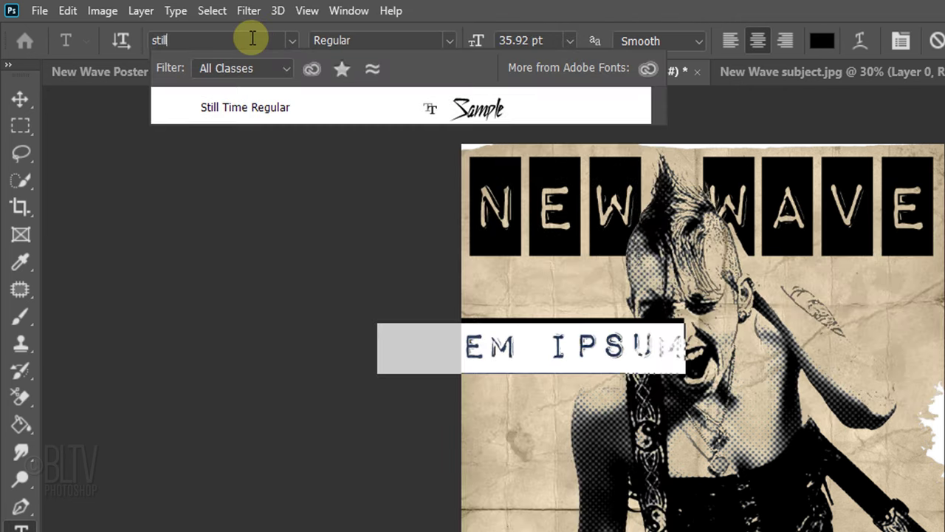
pyautogui.click(256, 107)
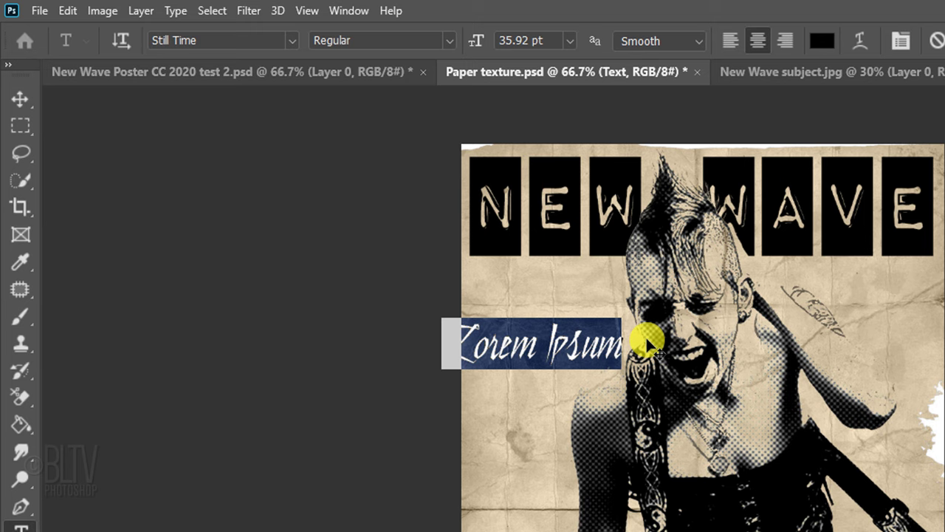
pyautogui.write('Bla')
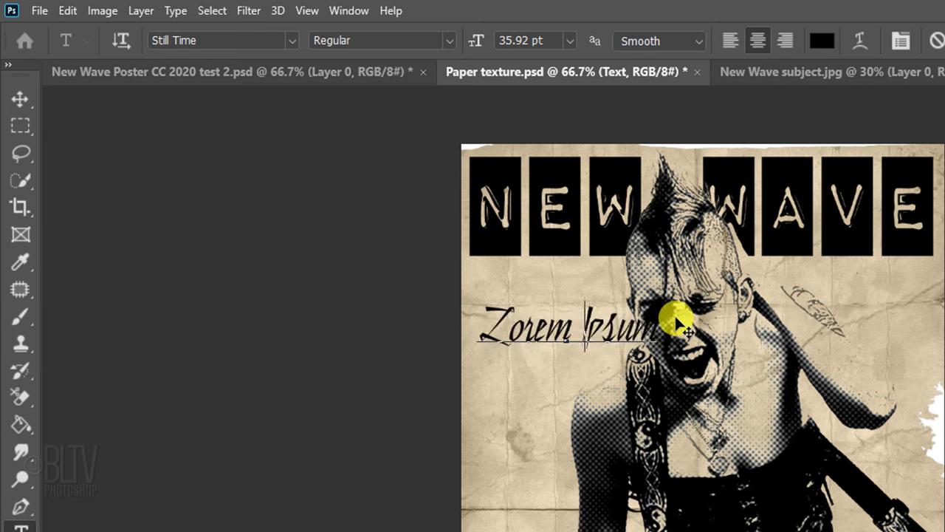
pyautogui.write('ck Flag')
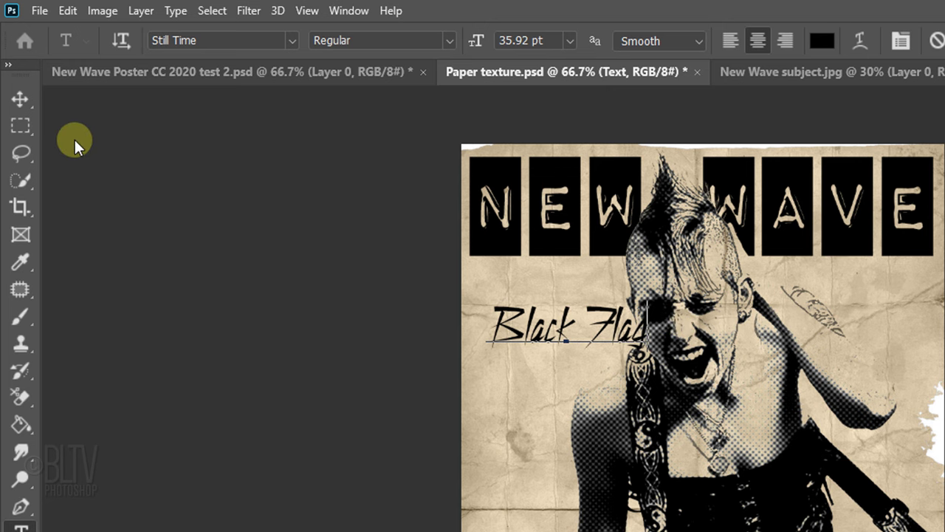
pyautogui.click(34, 99)
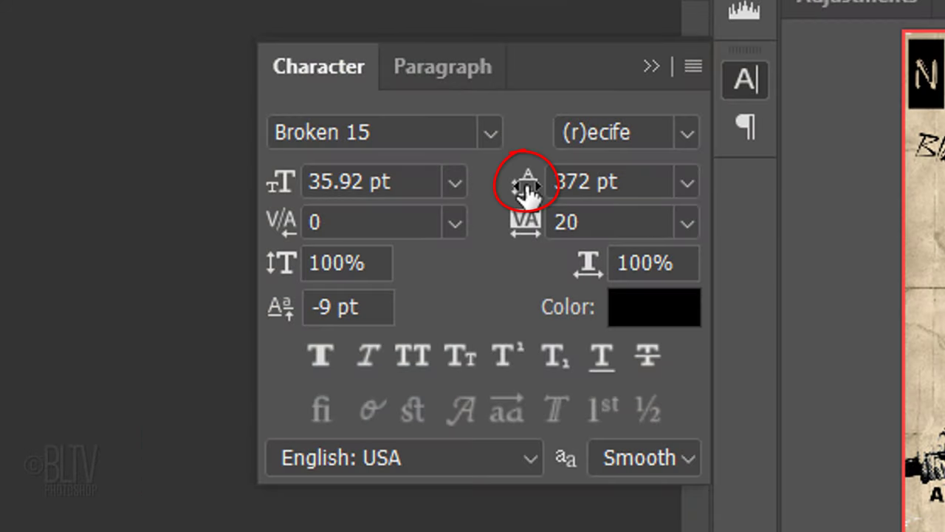
# Step: Reduce the band-name text leading to about 80 pt so the lines stack tightly
pyautogui.moveTo(525, 186); pyautogui.dragTo(38, 228)
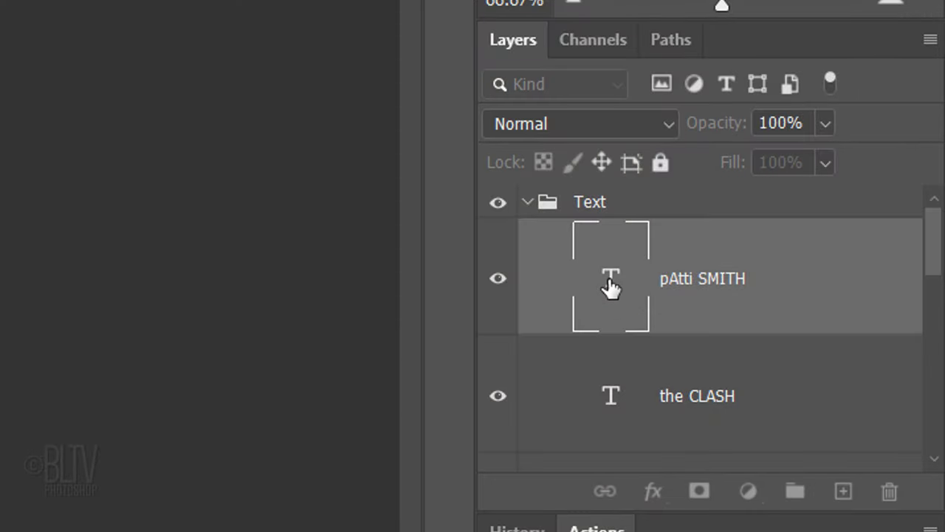
# Step: Recolour the SMITH lettering to beige dac6a5 sampled from the paper, then exit text editing
pyautogui.doubleClick(611, 286)
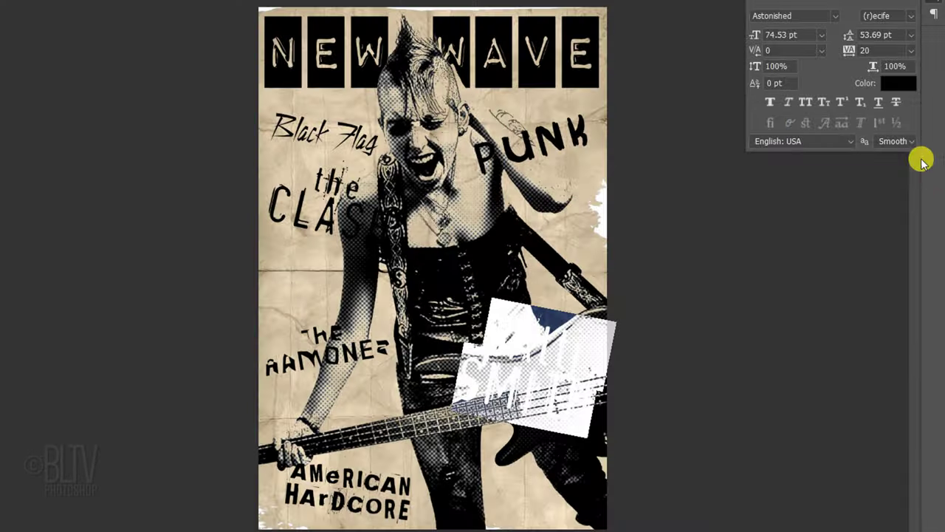
pyautogui.click(905, 88)
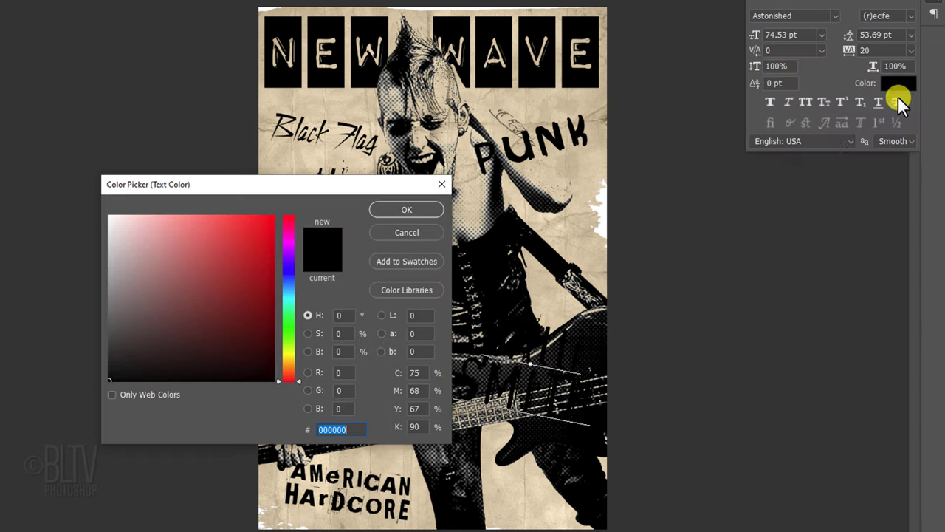
pyautogui.click(550, 305)
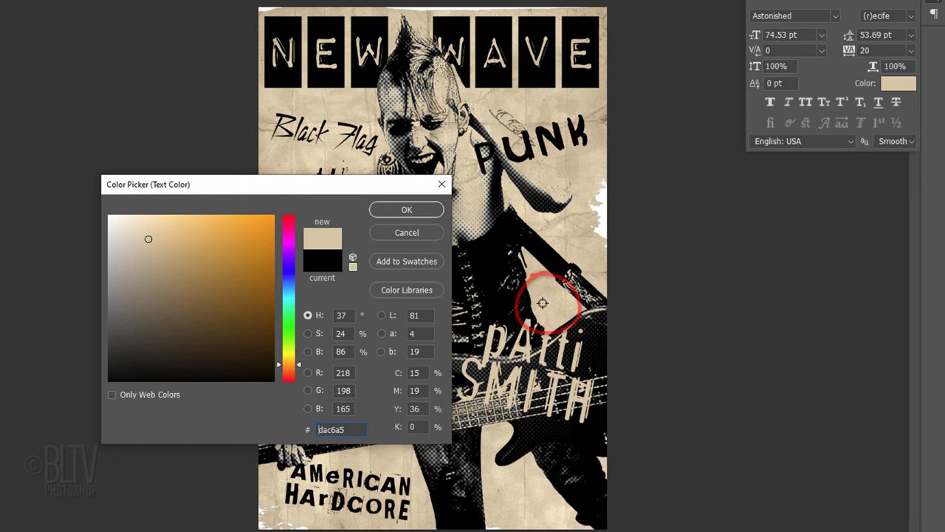
pyautogui.click(416, 215)
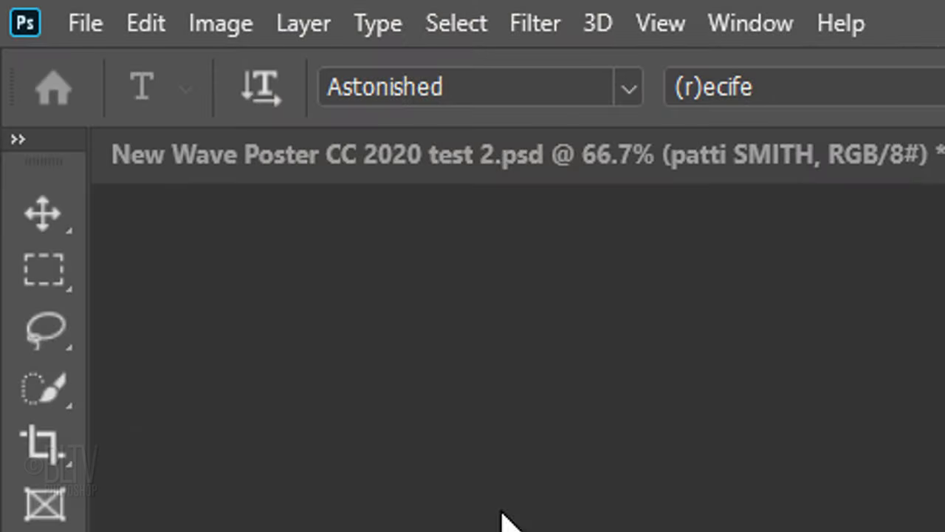
pyautogui.click(54, 216)
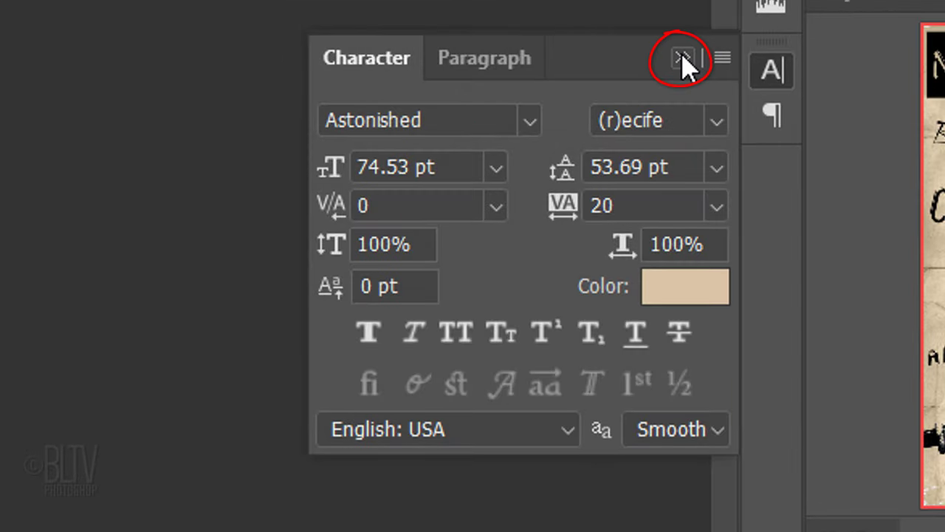
pyautogui.click(683, 59)
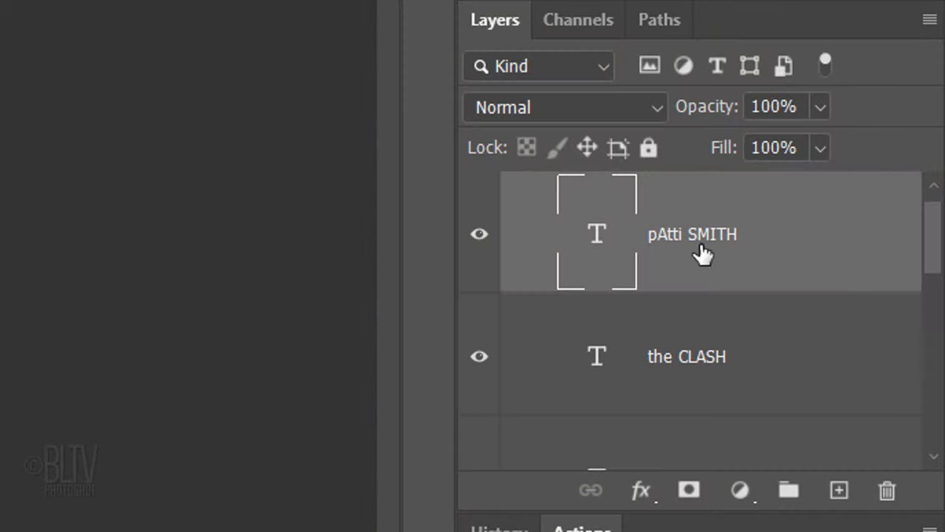
# Step: Add a new layer named 'Brush stroke' next to the CLASH layer
pyautogui.click(778, 373)
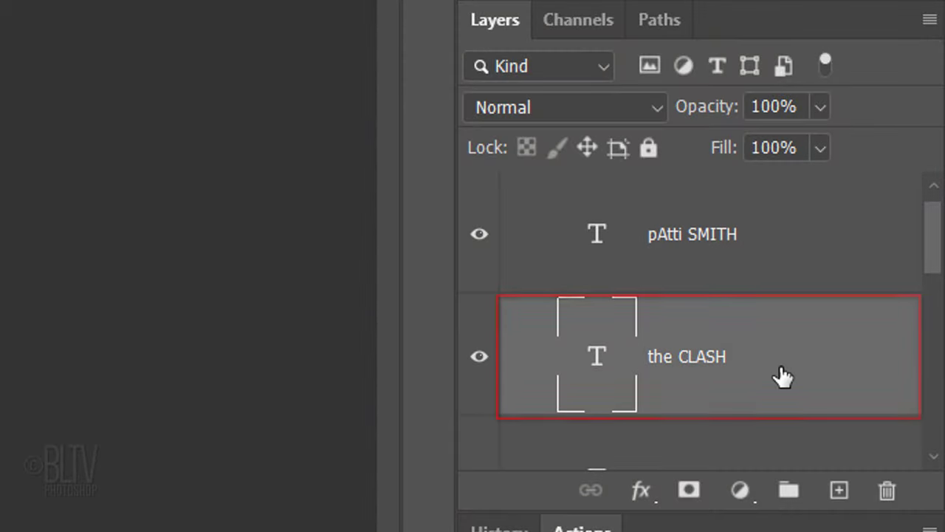
pyautogui.keyDown('ctrl'); pyautogui.click(838, 493); pyautogui.keyUp('ctrl')
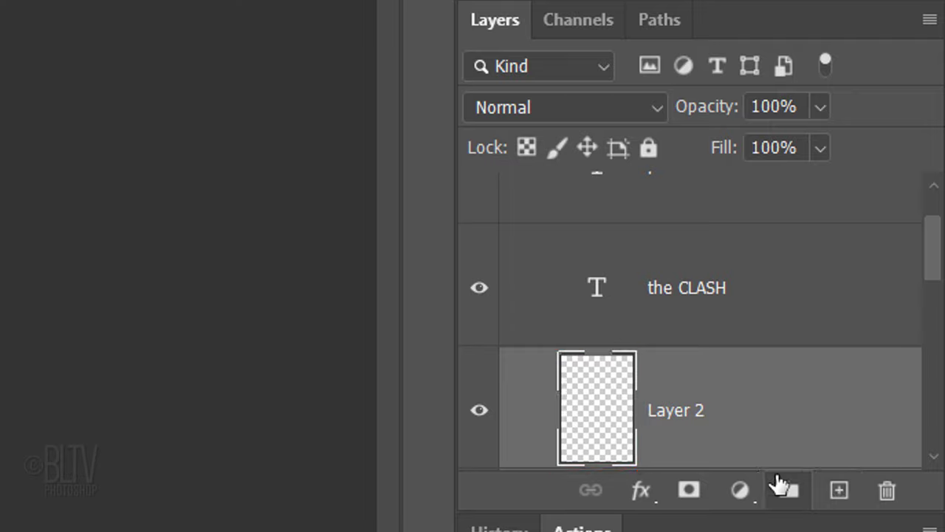
pyautogui.doubleClick(680, 410)
pyautogui.write('Brush stroke')
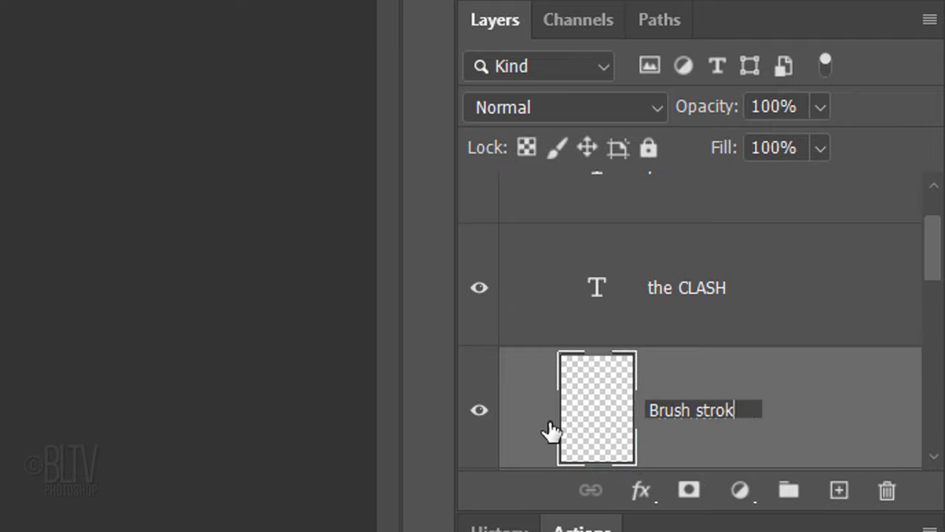
pyautogui.press('Return')
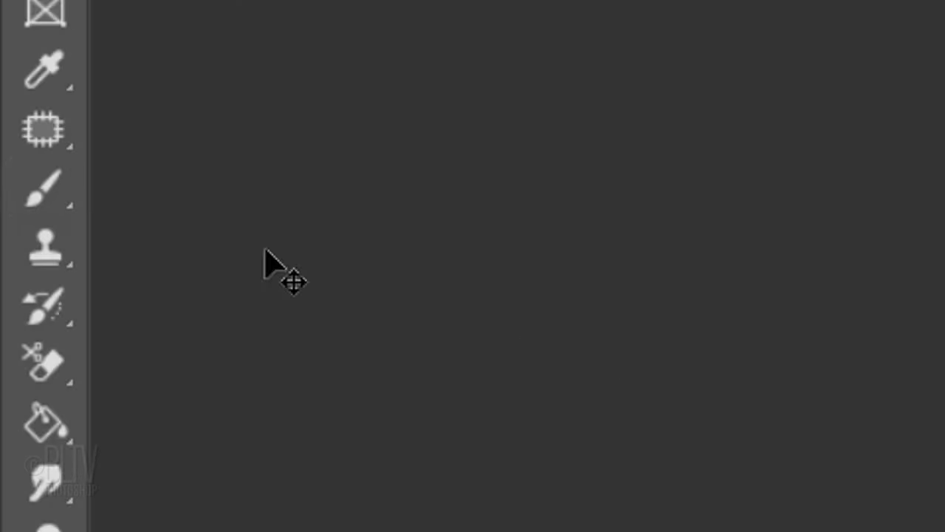
# Step: Set up the Brush Tool with the KYLE Chunky preset at 112 px and beige paper foreground
pyautogui.rightClick(48, 196)
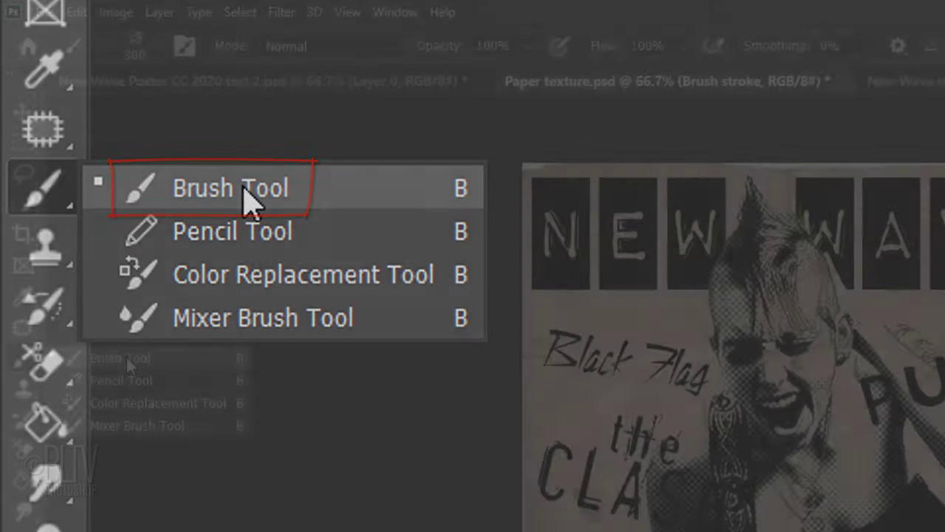
pyautogui.click(248, 198)
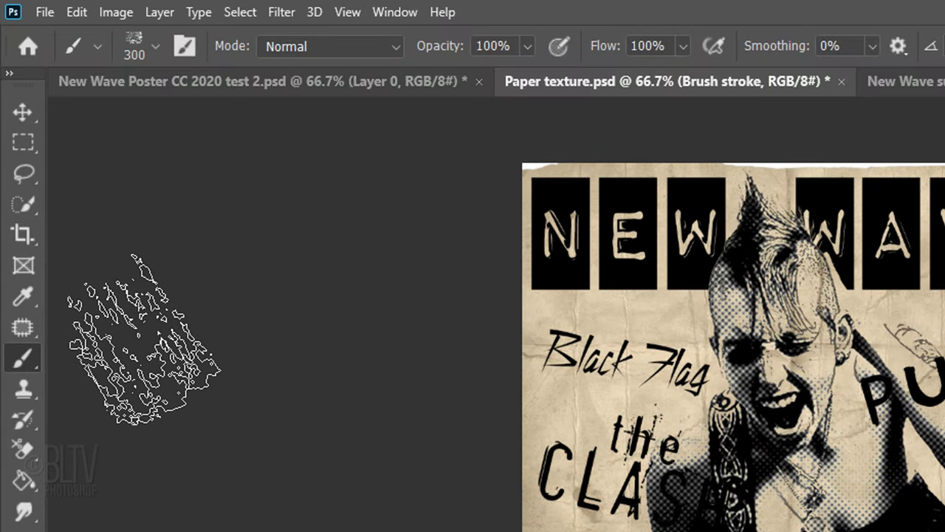
pyautogui.click(154, 46)
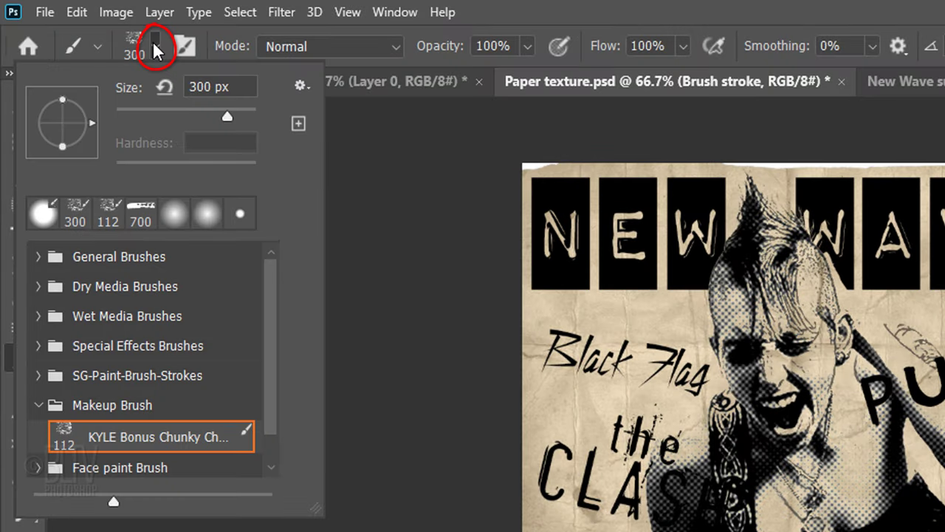
pyautogui.click(124, 438)
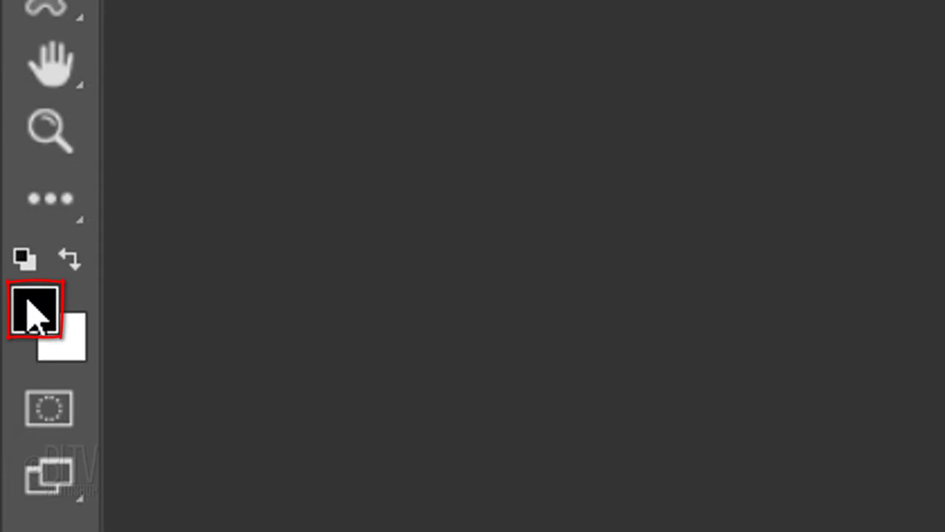
pyautogui.click(34, 310)
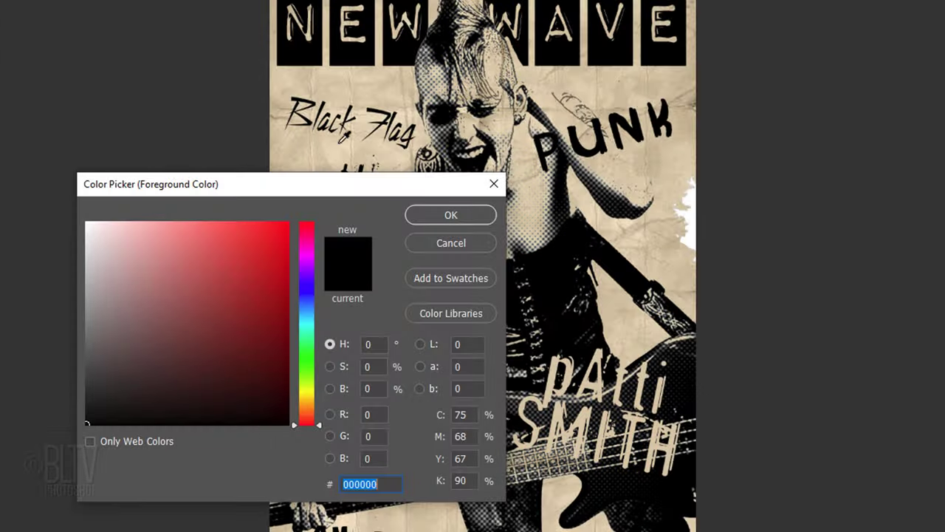
pyautogui.click(341, 141)
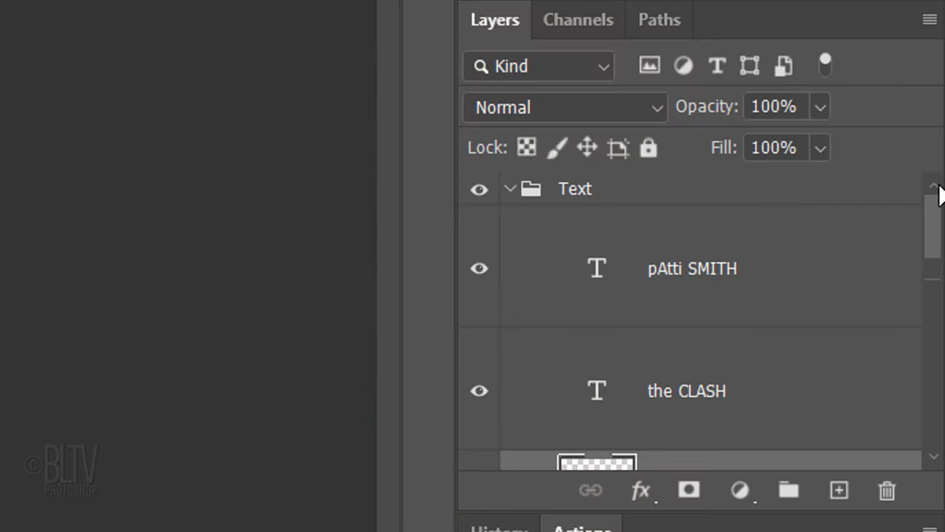
# Step: In the Text group's Blending Options, split the Underlying Layer white slider to 199/229
pyautogui.click(510, 189)
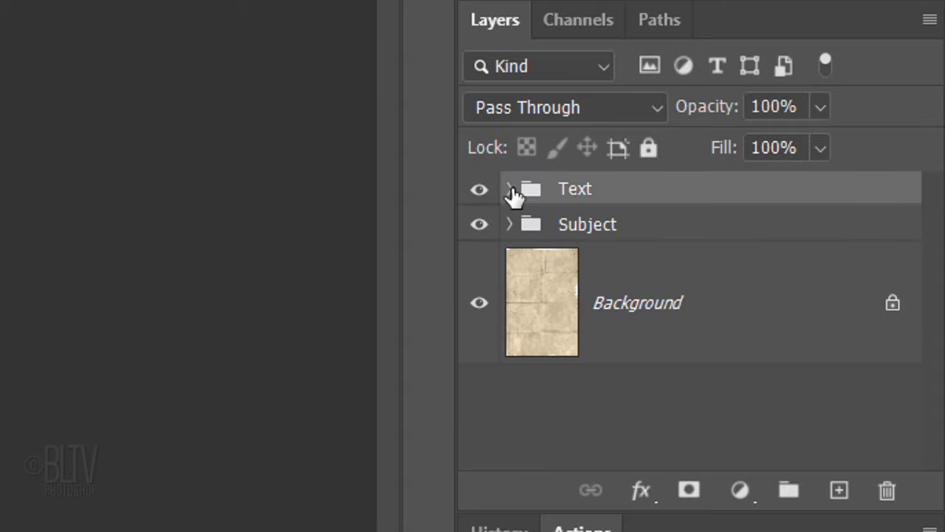
pyautogui.click(723, 194)
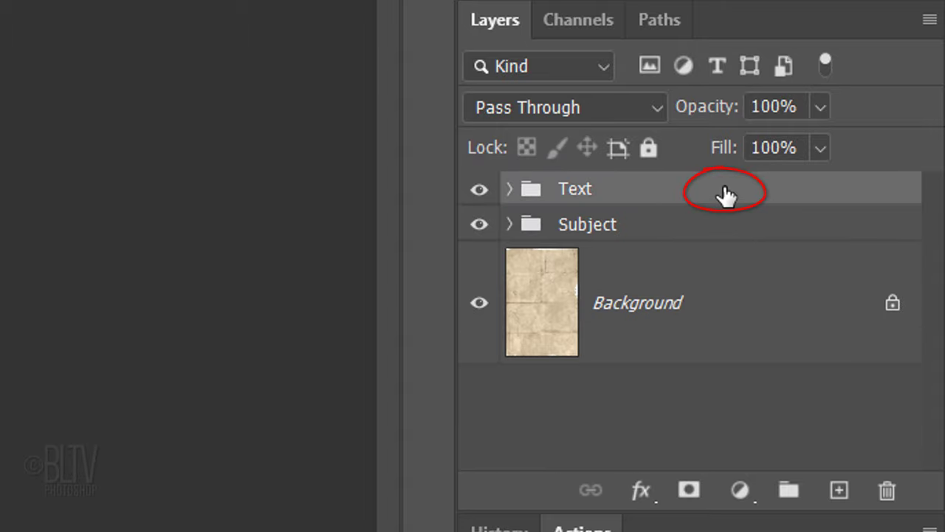
pyautogui.doubleClick(724, 194)
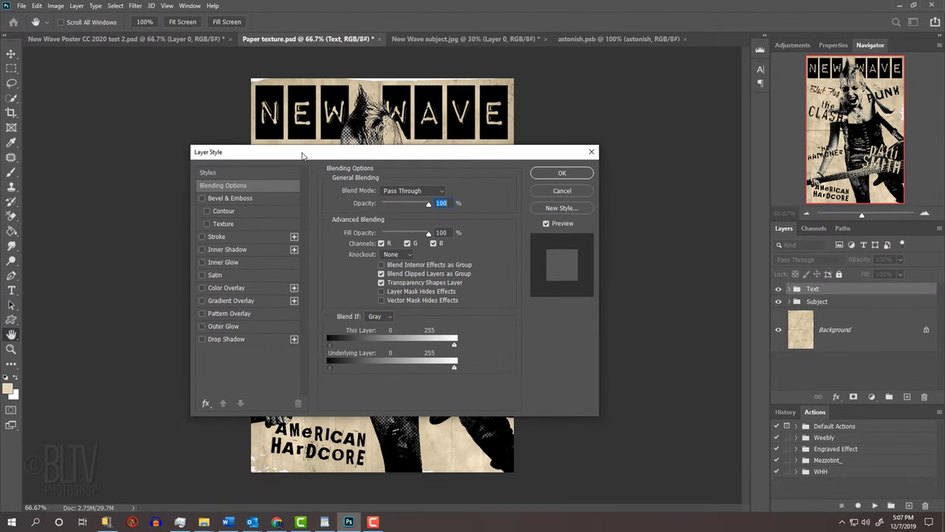
pyautogui.moveTo(302, 155); pyautogui.dragTo(609, 174)
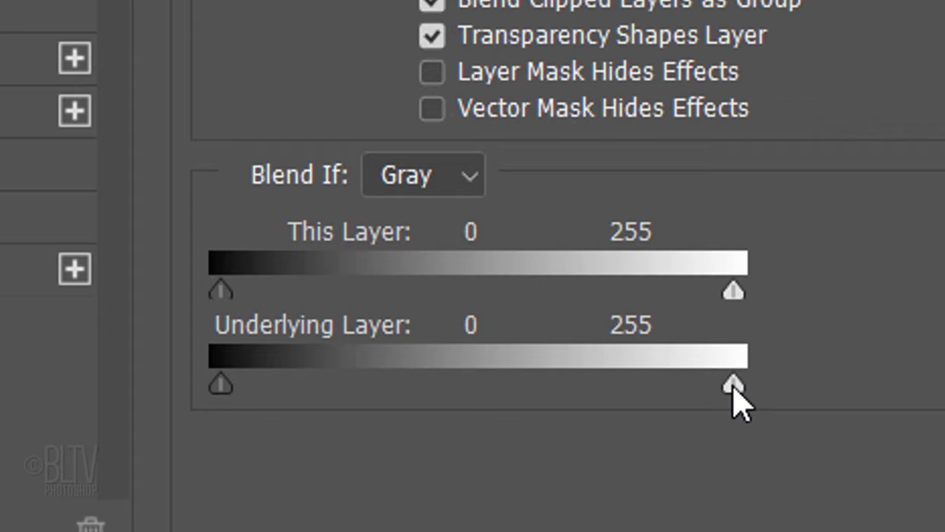
pyautogui.press('alt')
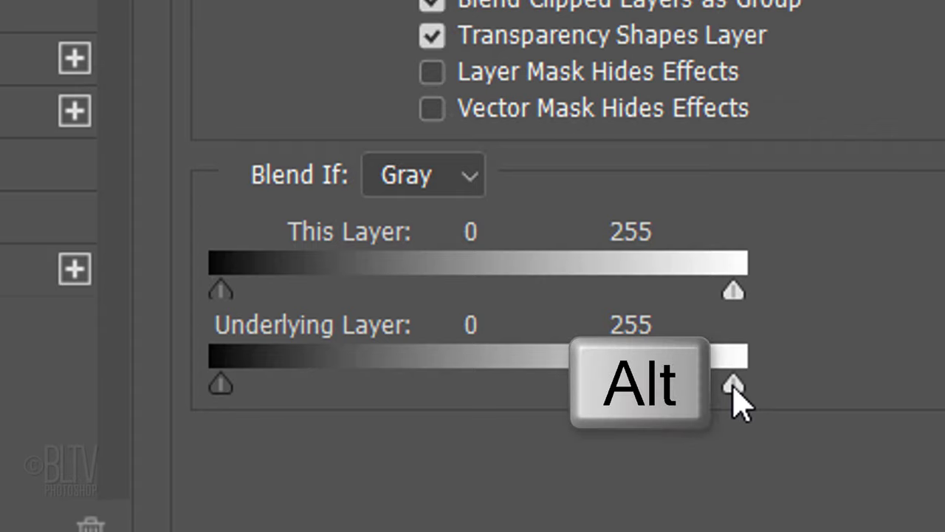
pyautogui.moveTo(734, 387)
pyautogui.mouseDown()
pyautogui.moveTo(637, 398)
pyautogui.moveTo(720, 386)
pyautogui.moveTo(686, 386)
pyautogui.moveTo(694, 391)
pyautogui.mouseUp()
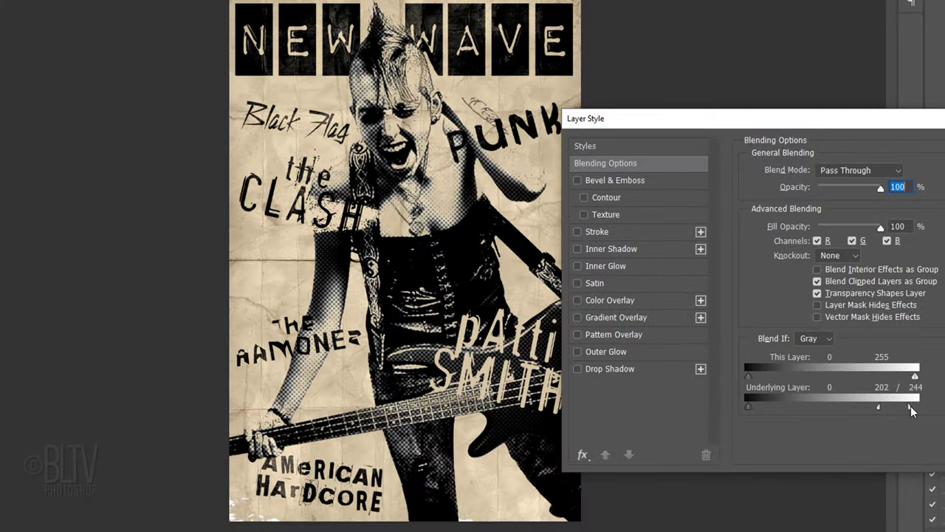
pyautogui.moveTo(882, 407)
pyautogui.mouseDown()
pyautogui.moveTo(896, 409)
pyautogui.moveTo(879, 406)
pyautogui.mouseUp()
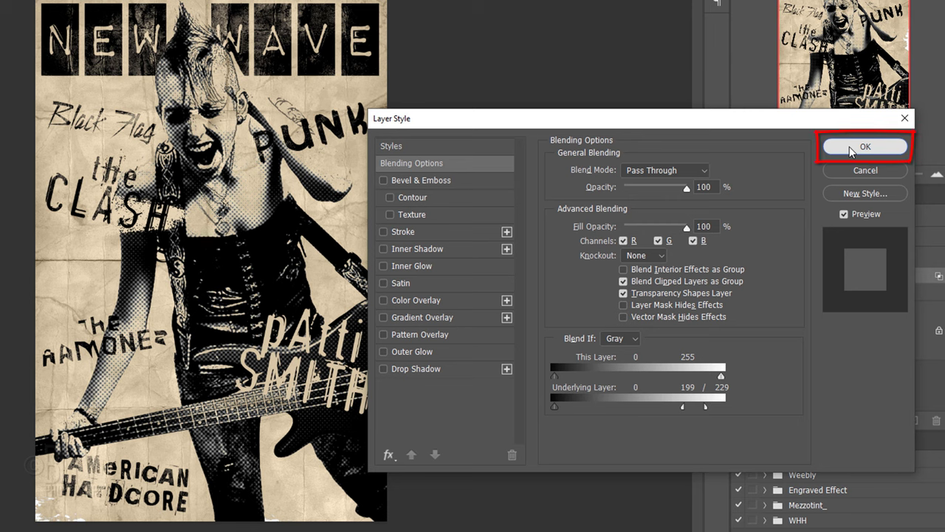
# Step: Apply the Text group's Blend If, then split Layer 1's Underlying Layer white slider to 206/244
pyautogui.click(850, 146)
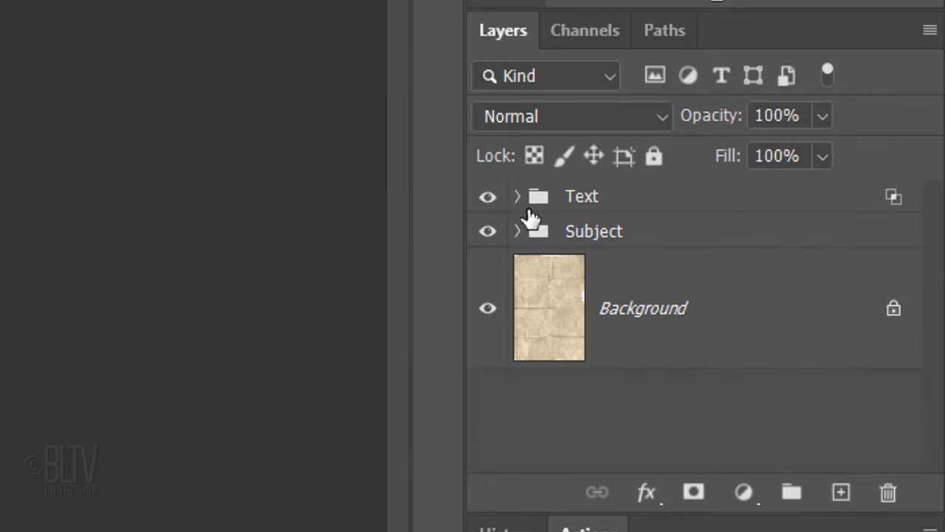
pyautogui.click(756, 294)
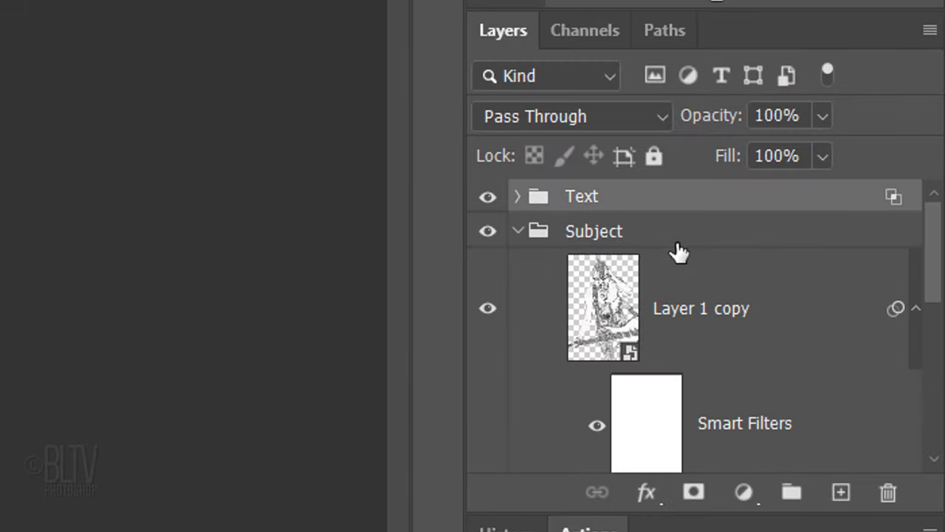
pyautogui.moveTo(931, 264); pyautogui.dragTo(937, 339)
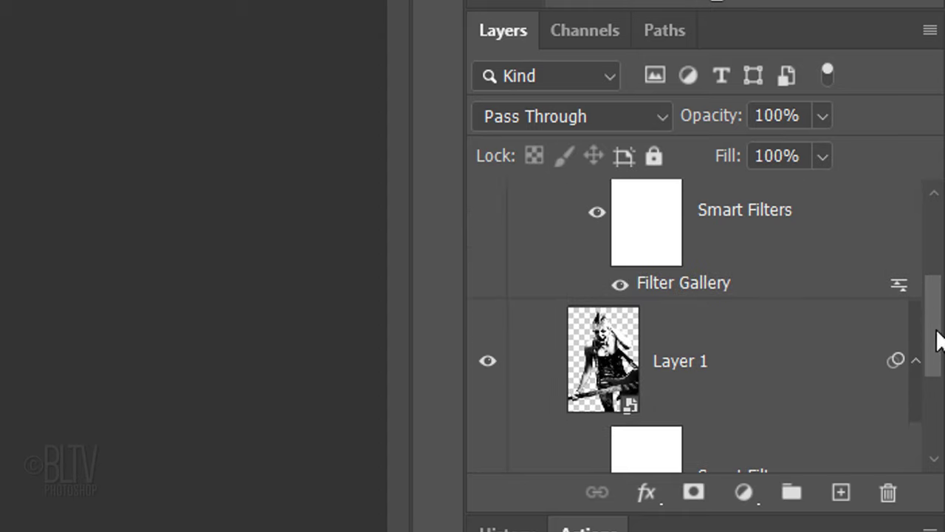
pyautogui.click(756, 355)
pyautogui.scroll(-1, 757, 356)
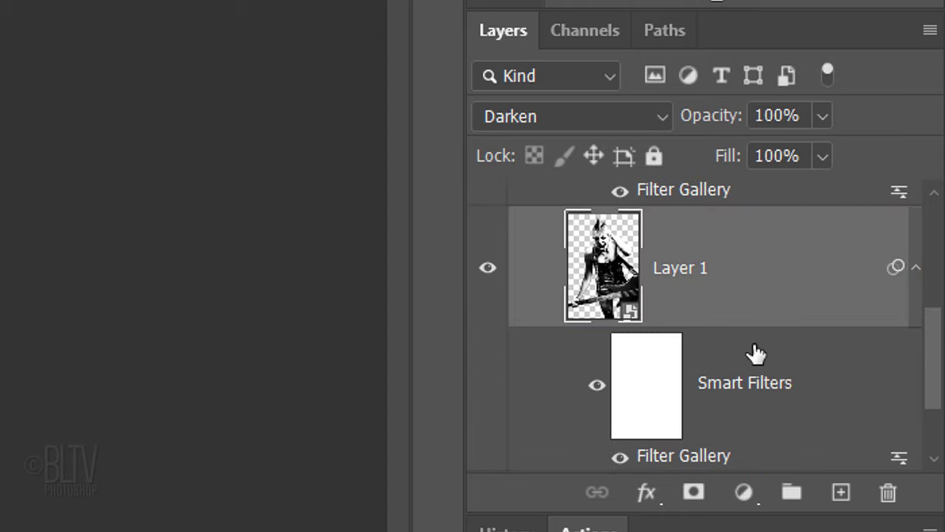
pyautogui.doubleClick(743, 277)
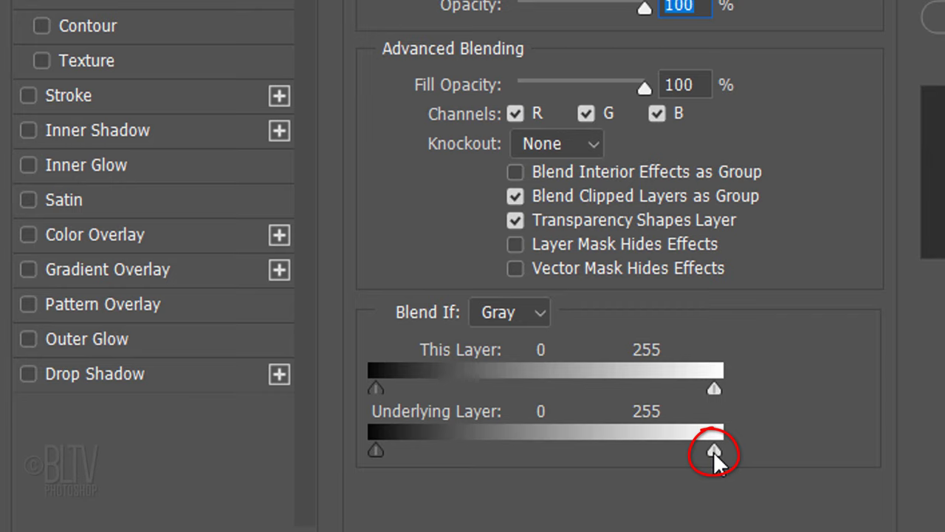
pyautogui.press('alt')
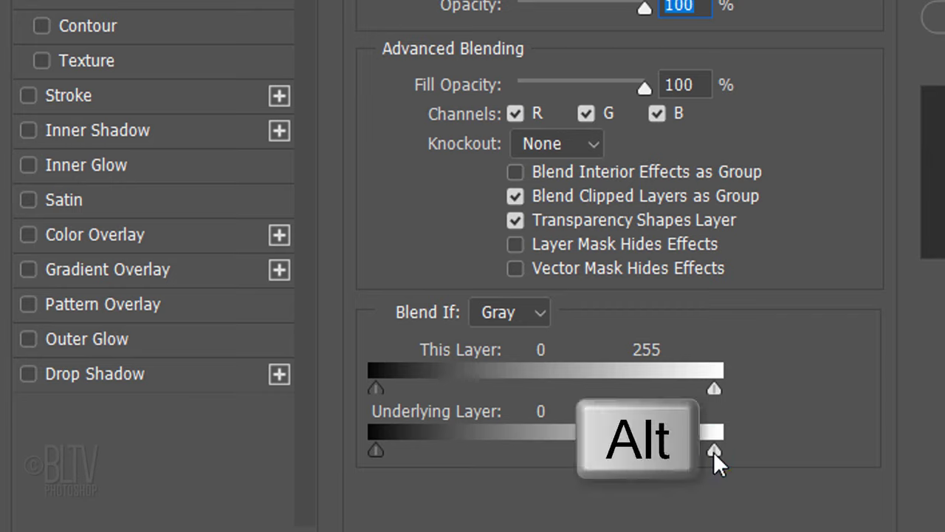
pyautogui.moveTo(713, 451); pyautogui.dragTo(652, 451)
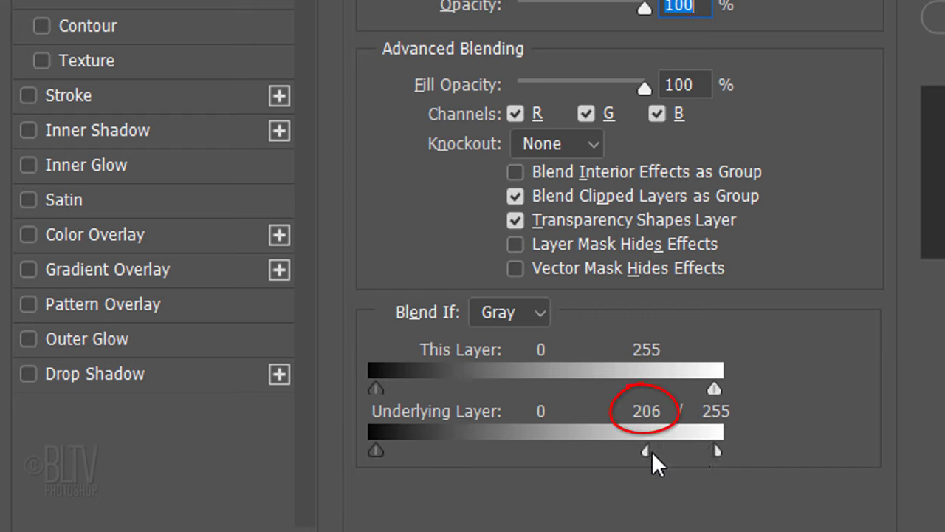
pyautogui.moveTo(717, 450); pyautogui.dragTo(702, 447)
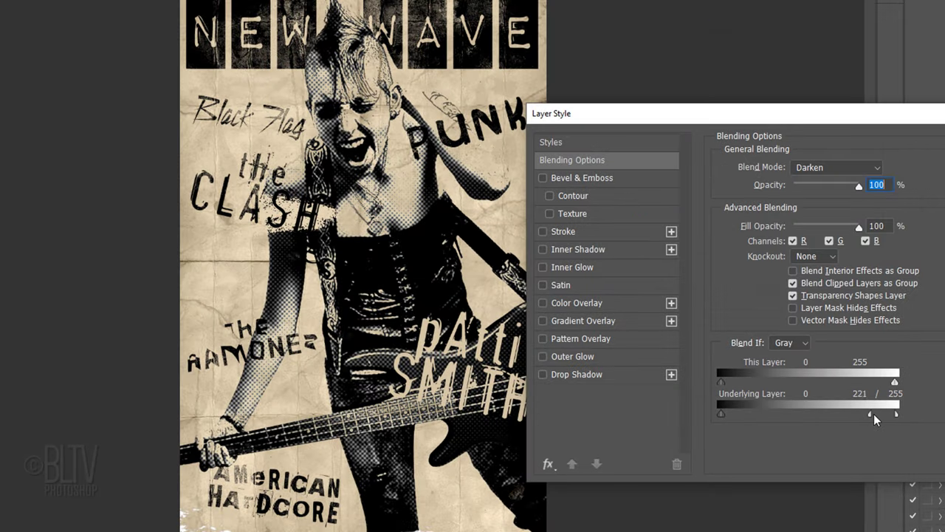
pyautogui.moveTo(892, 412); pyautogui.dragTo(889, 413)
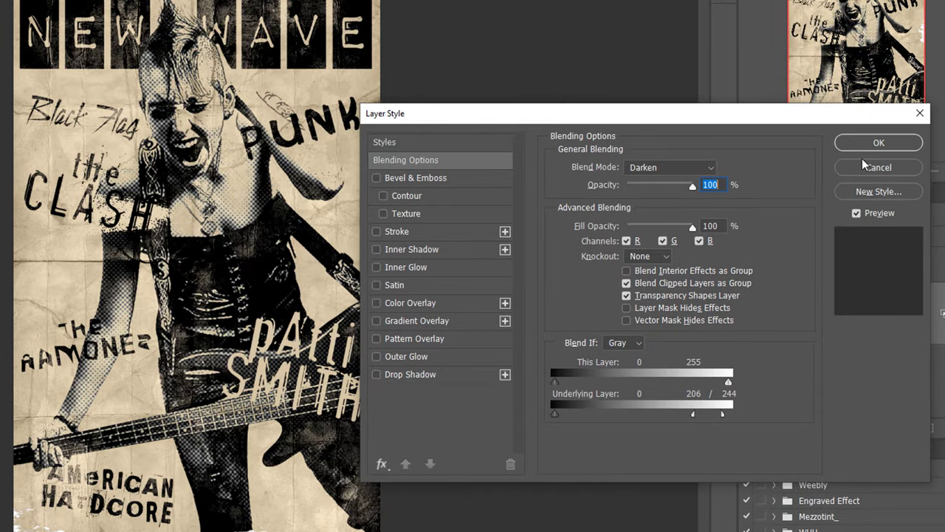
pyautogui.click(878, 144)
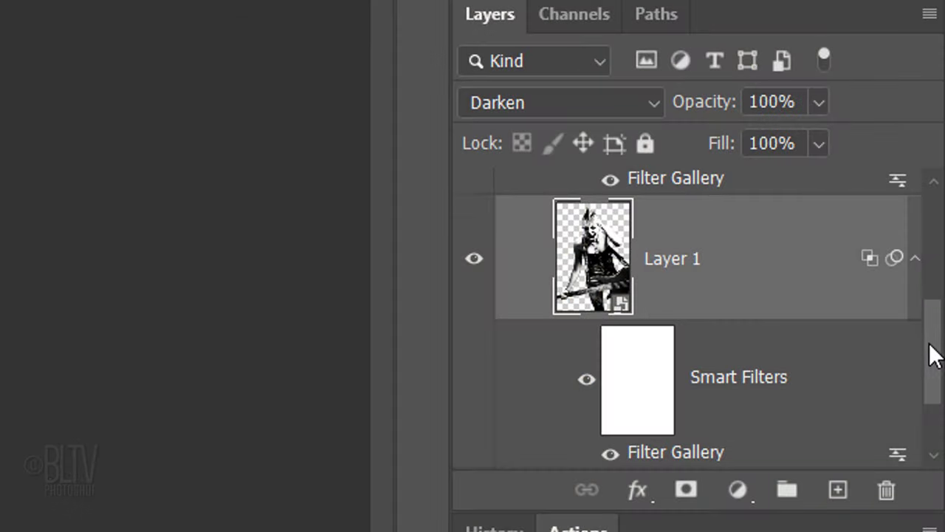
# Step: Move the pAtti SMITH layer out of the Text group, above it
pyautogui.moveTo(930, 352); pyautogui.dragTo(913, 251)
pyautogui.click(504, 220)
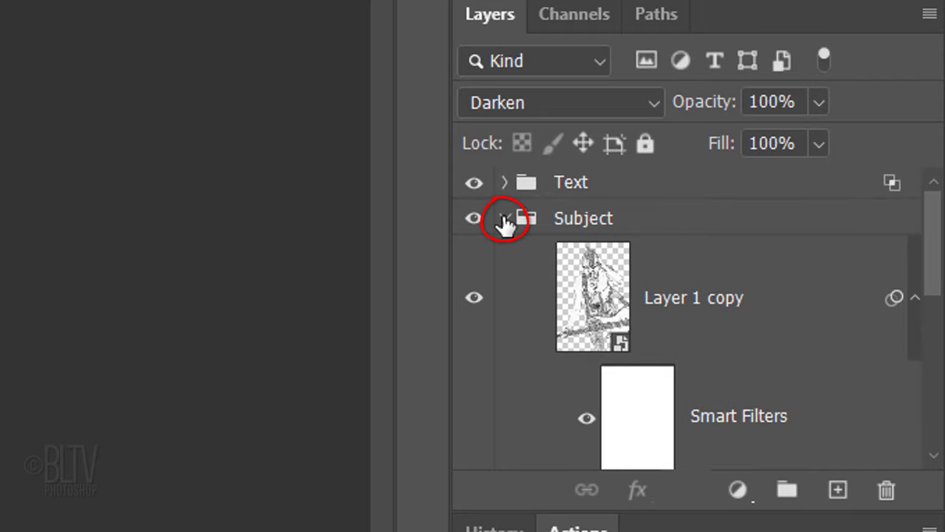
pyautogui.click(504, 220)
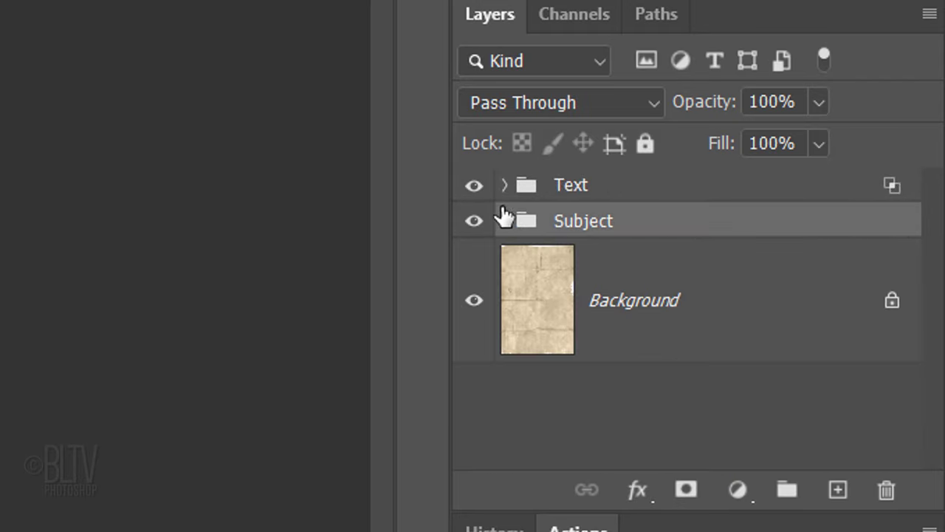
pyautogui.click(503, 185)
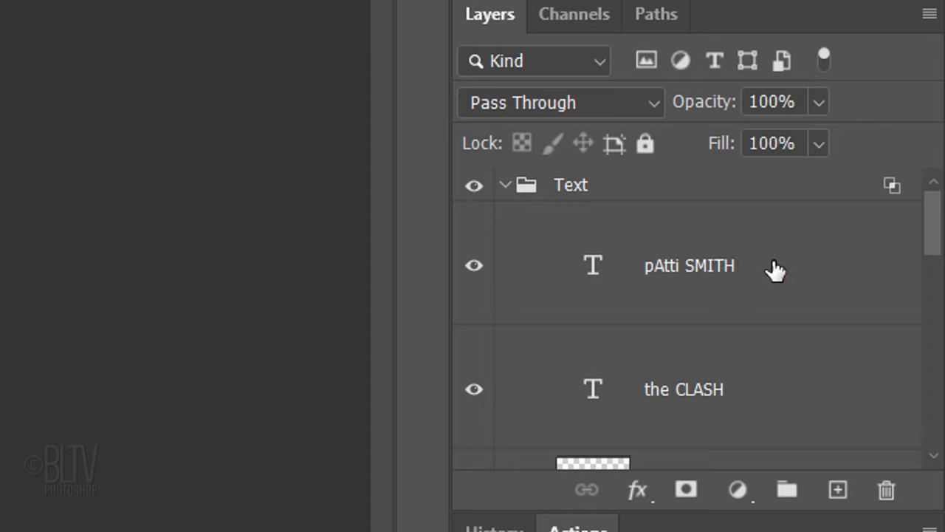
pyautogui.moveTo(784, 274); pyautogui.dragTo(782, 174)
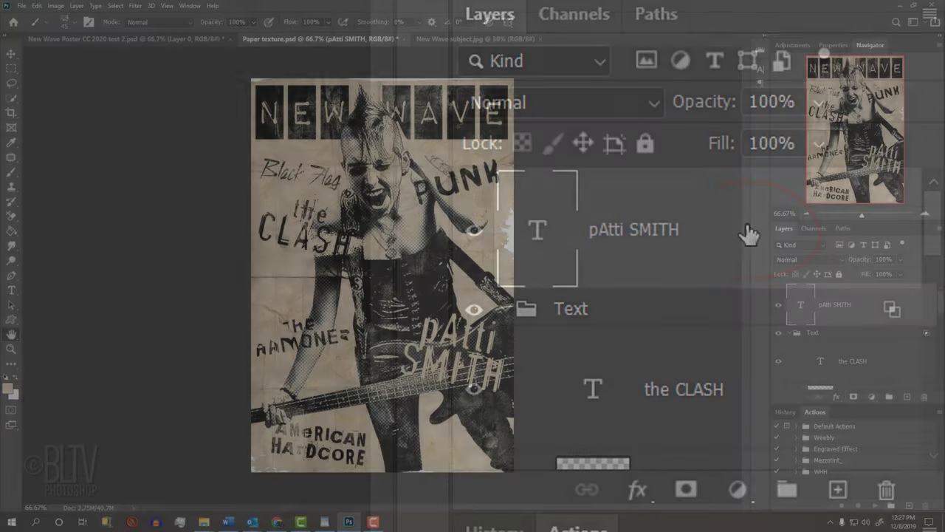
# Step: Set pAtti SMITH's Underlying Layer white Blend If slider to 46 and apply
pyautogui.doubleClick(748, 234)
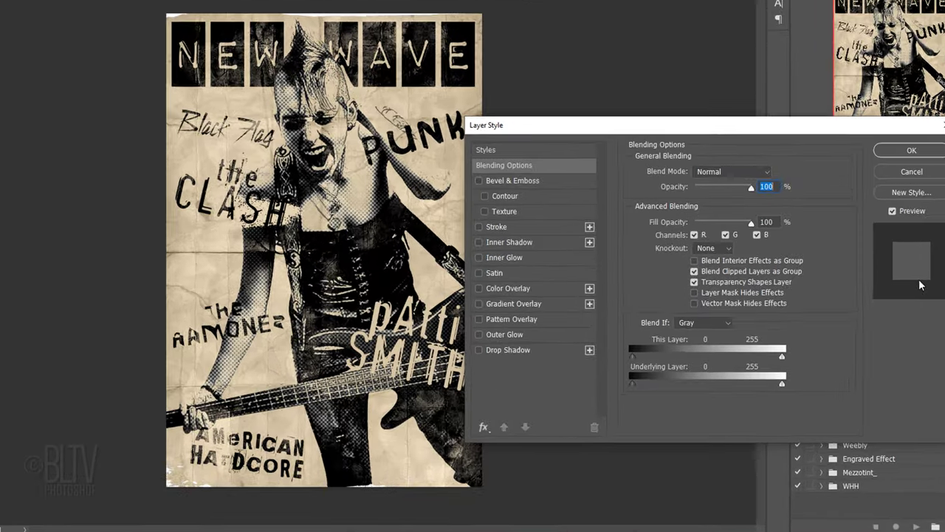
pyautogui.press('alt')
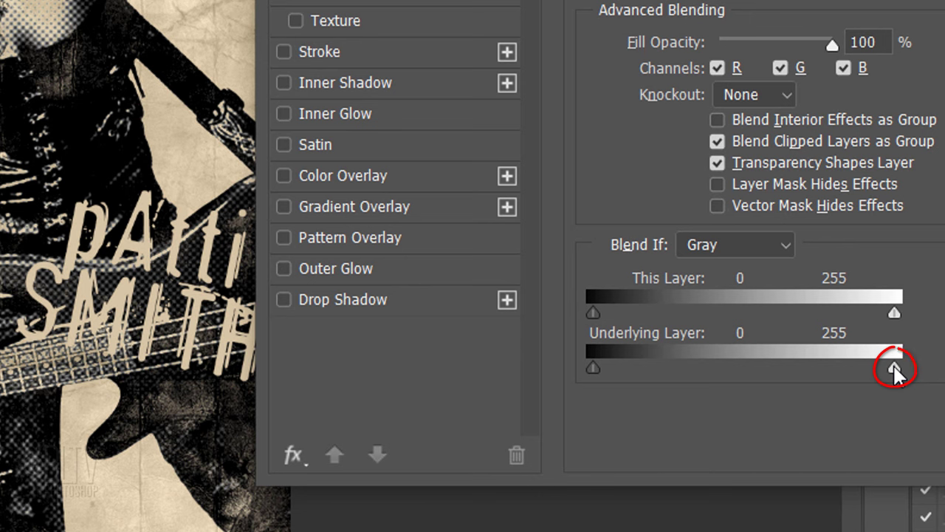
pyautogui.moveTo(894, 365); pyautogui.dragTo(648, 367)
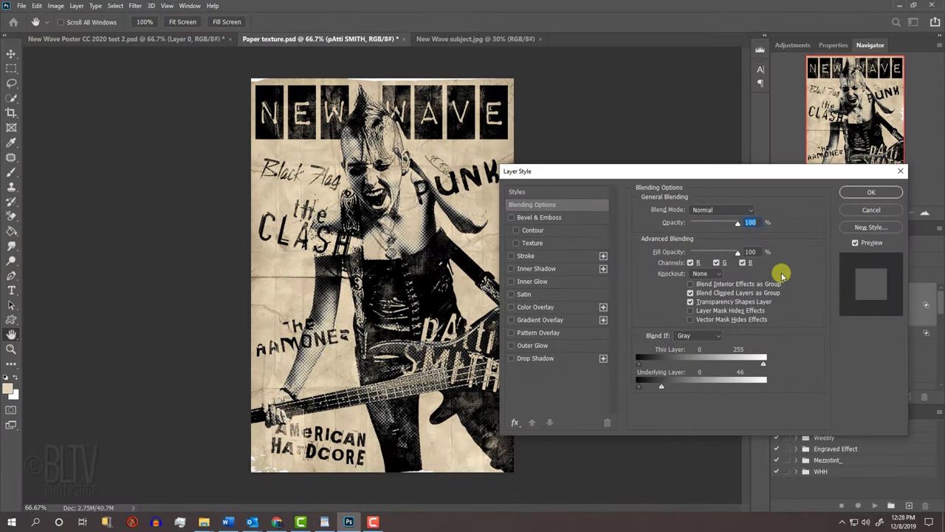
pyautogui.click(857, 194)
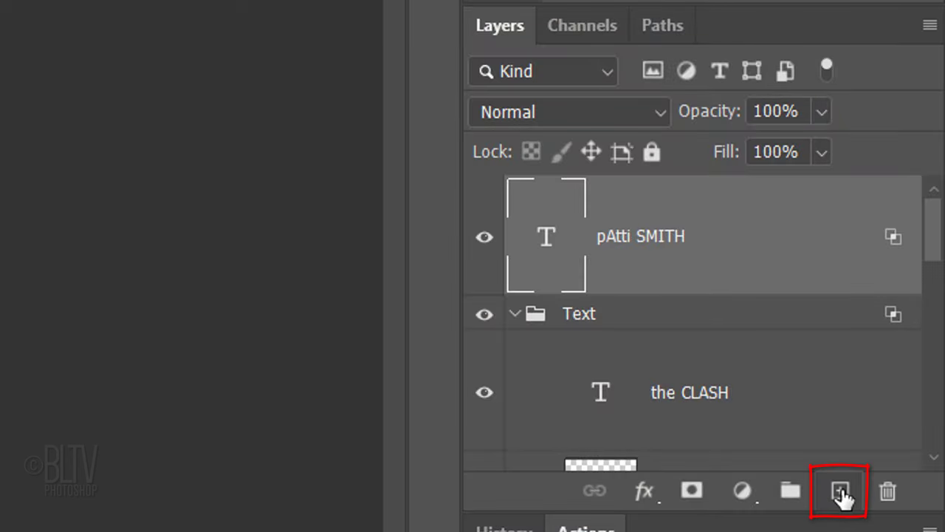
# Step: Add a new empty layer above pAtti SMITH and switch to the Custom Shape Tool
pyautogui.click(841, 492)
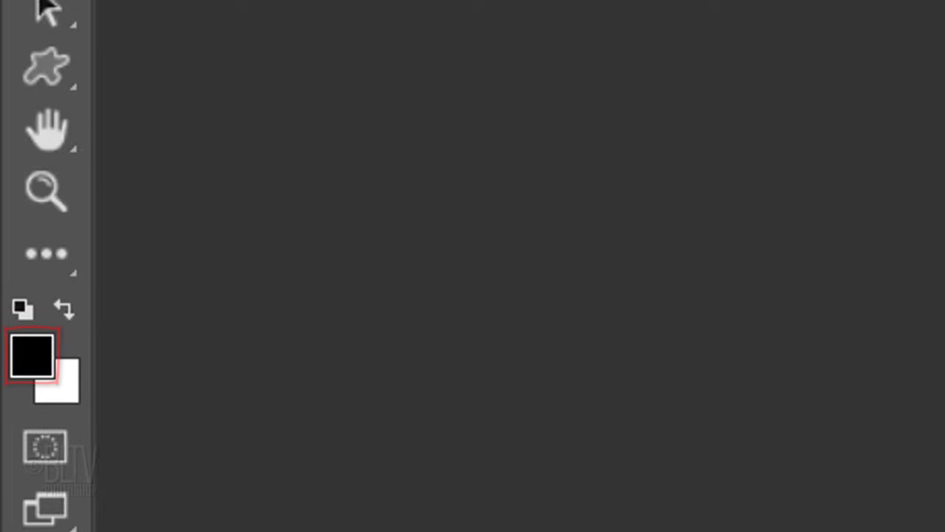
pyautogui.rightClick(49, 70)
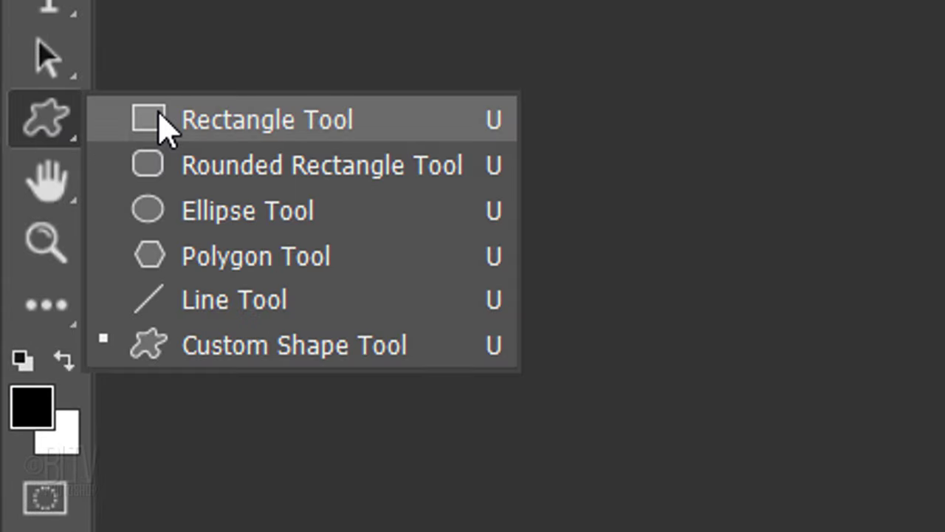
pyautogui.click(266, 353)
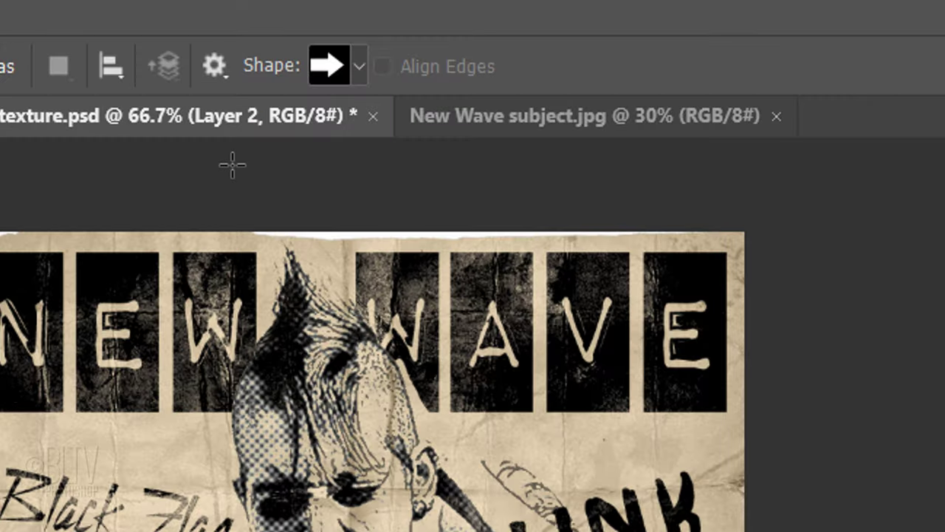
# Step: Enlarge the custom shape library, choose the plain arrow, and set drawing mode to Pixels
pyautogui.click(358, 66)
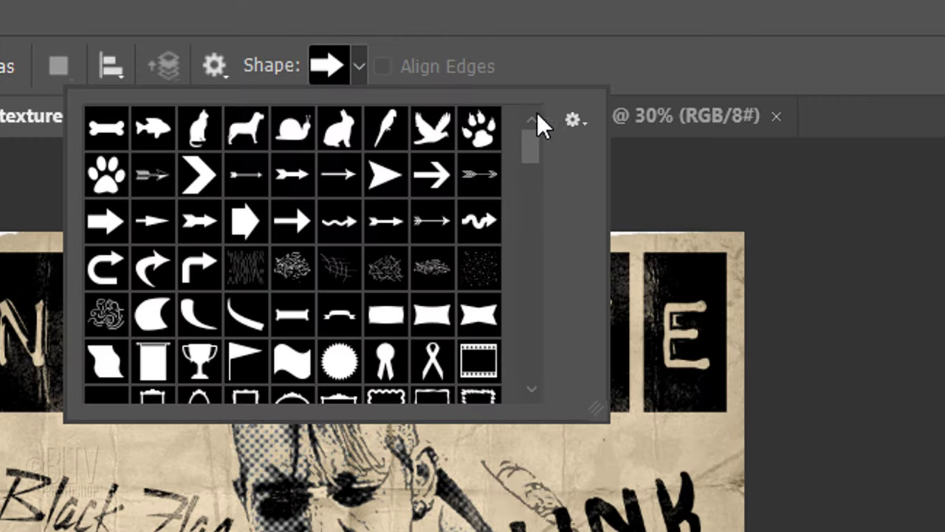
pyautogui.click(573, 120)
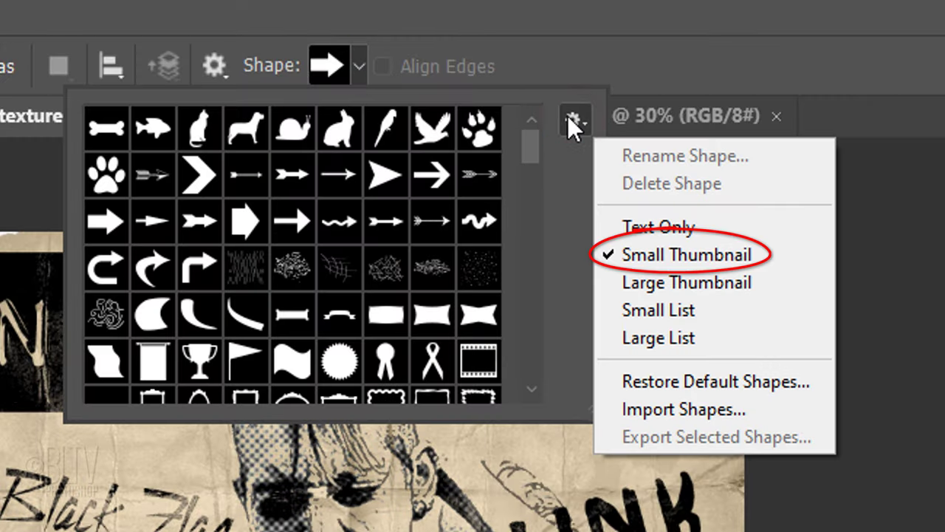
pyautogui.click(567, 115)
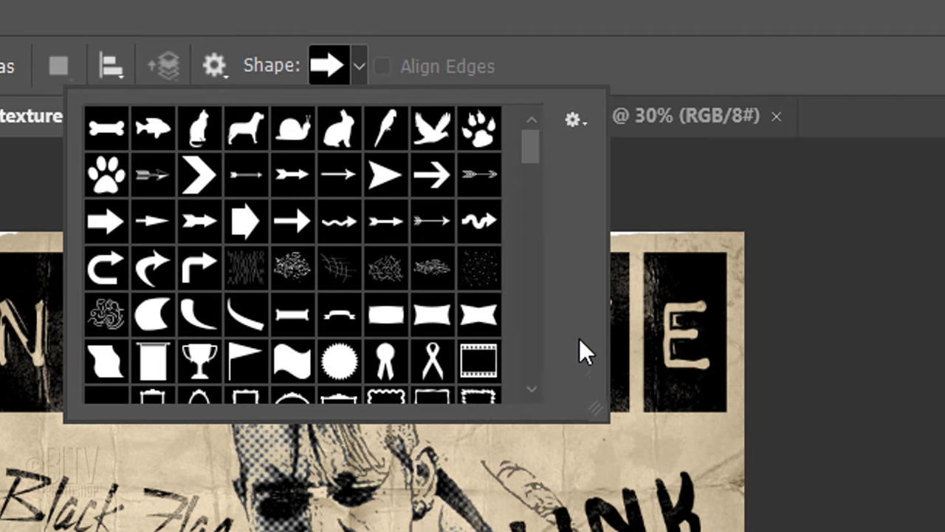
pyautogui.moveTo(596, 419); pyautogui.dragTo(944, 531)
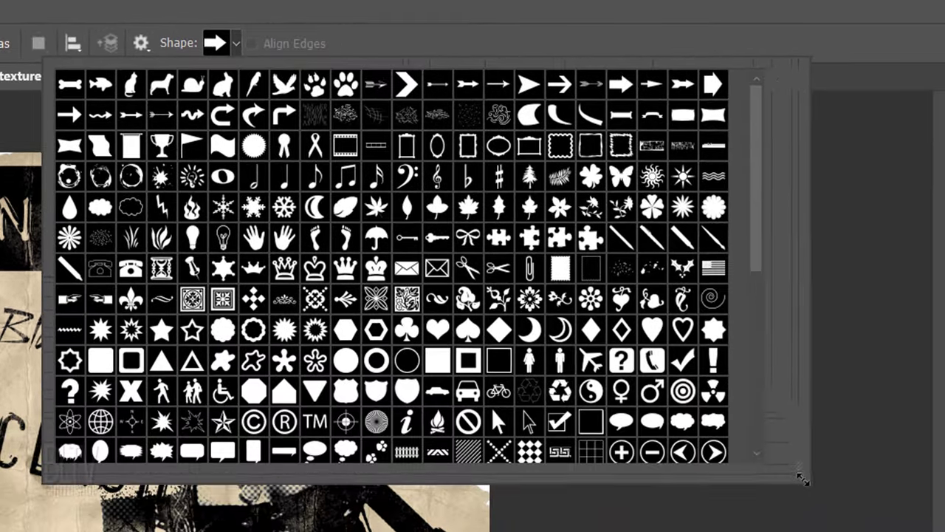
pyautogui.moveTo(803, 479); pyautogui.dragTo(790, 519)
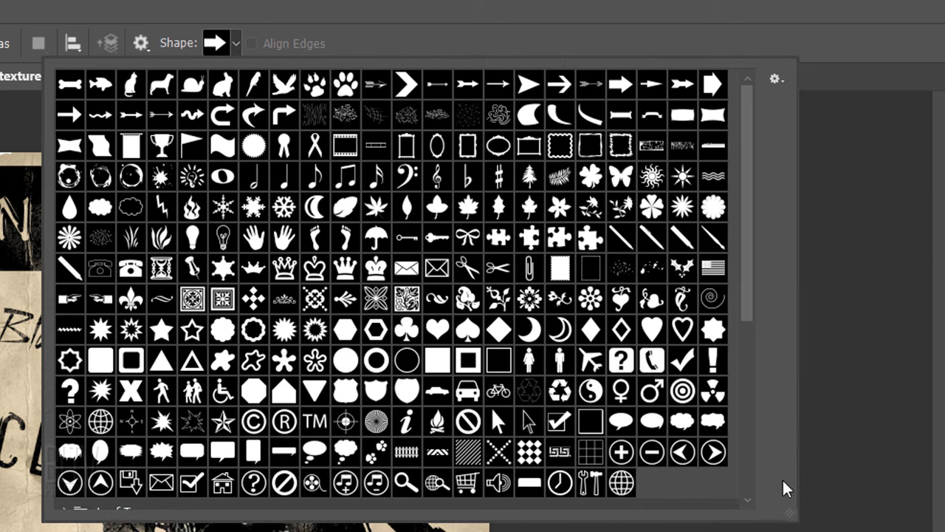
pyautogui.click(620, 87)
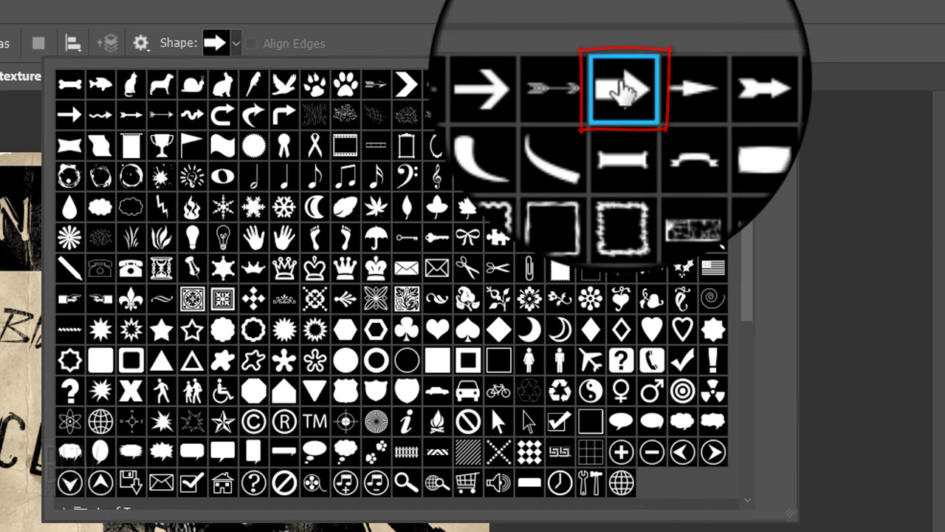
pyautogui.click(140, 43)
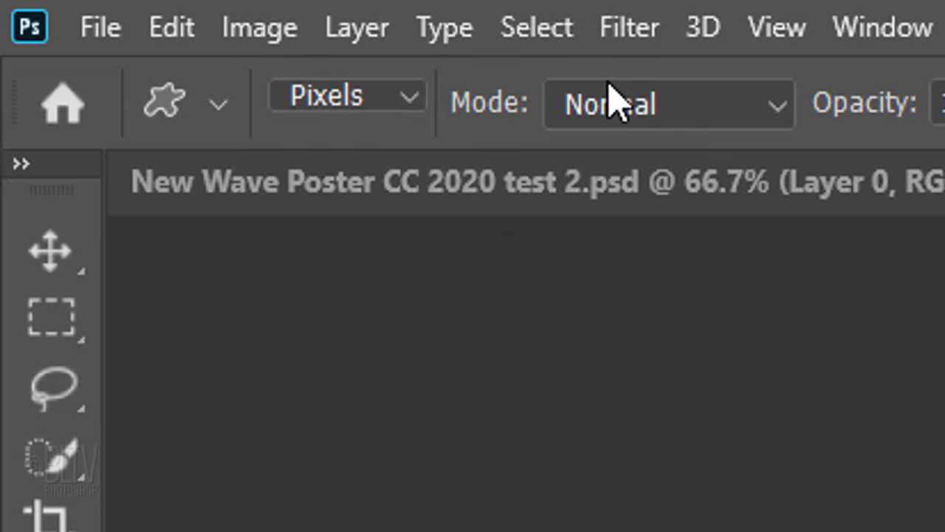
pyautogui.click(411, 98)
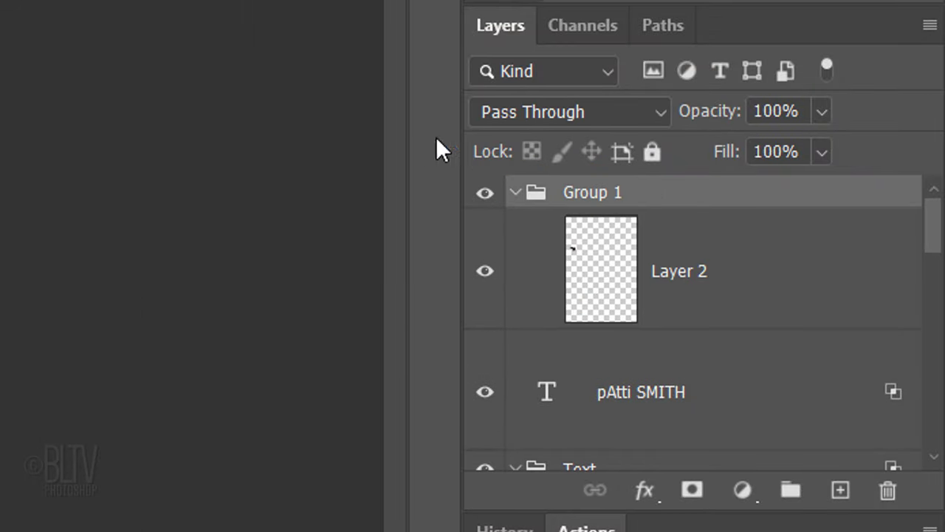
# Step: Rename Group 1 to 'Graphics'
pyautogui.doubleClick(589, 193)
pyautogui.write('Graphics')
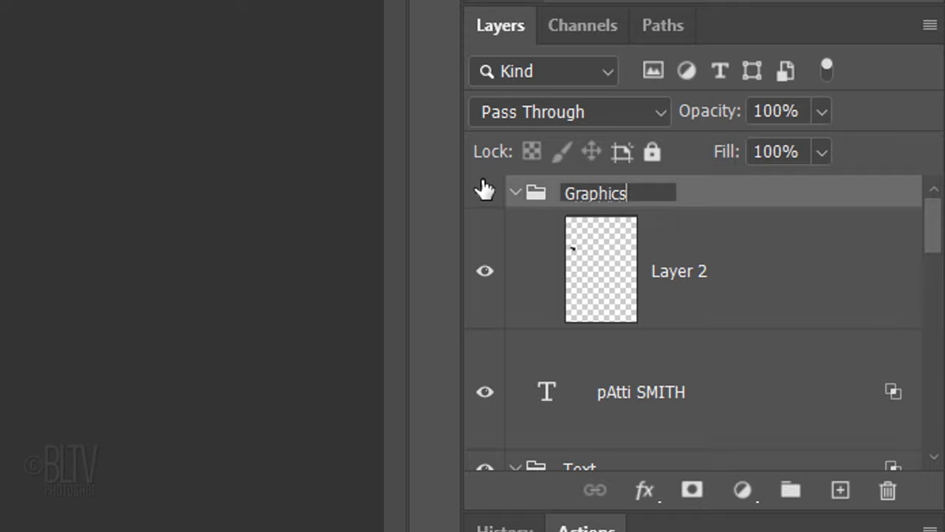
pyautogui.press('Return')
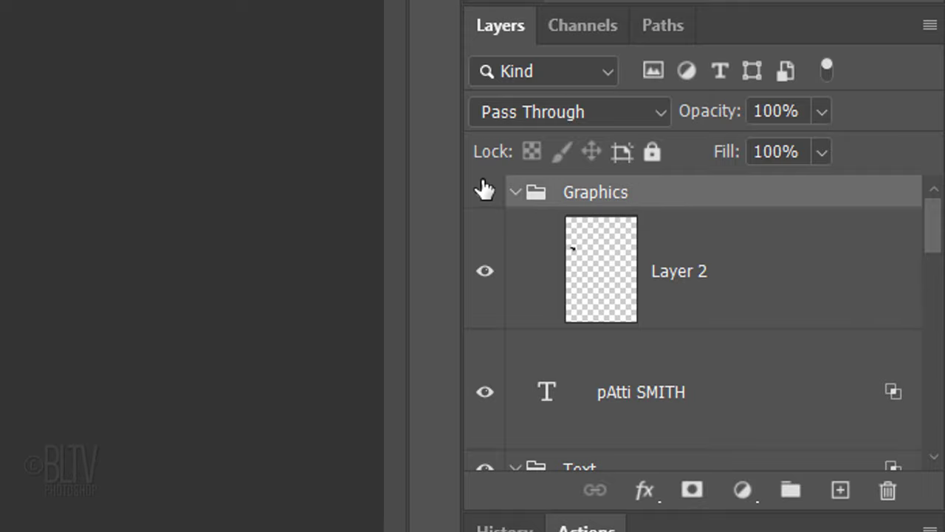
# Step: Add a new layer inside the Graphics group and collapse the group
pyautogui.click(840, 491)
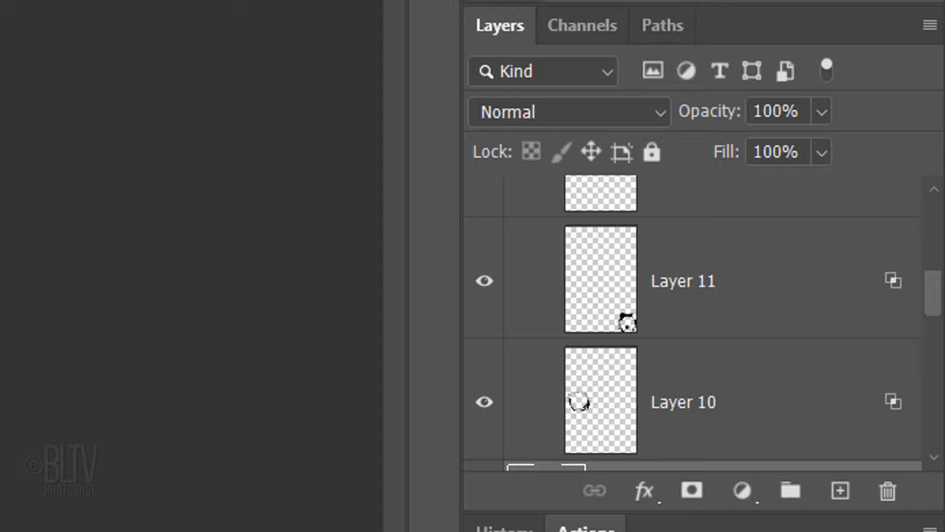
pyautogui.moveTo(929, 299); pyautogui.dragTo(929, 221)
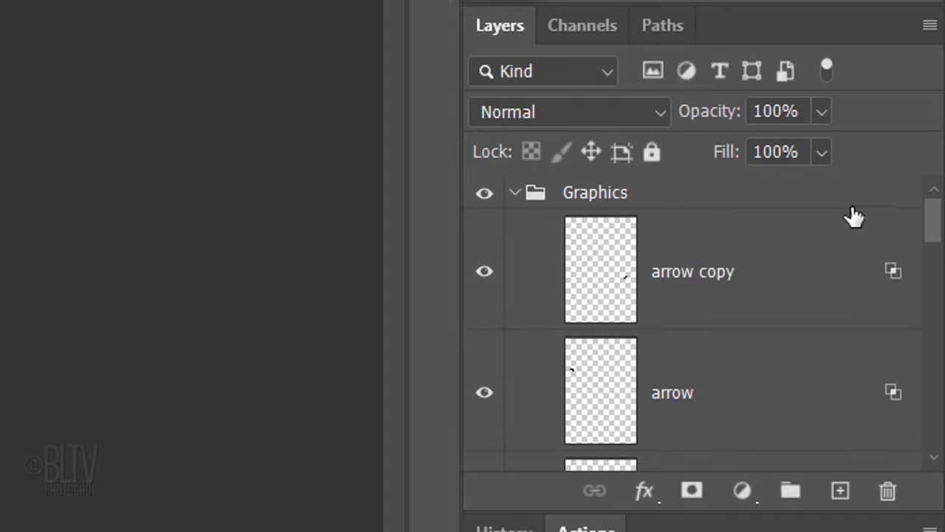
pyautogui.click(514, 194)
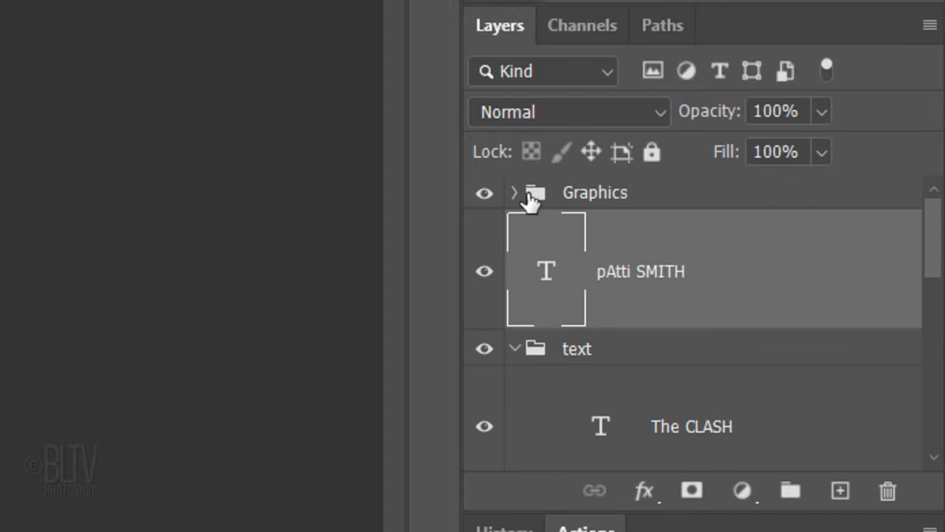
# Step: Split the Graphics group's Underlying Layer white Blend If slider to 198/221
pyautogui.click(684, 200)
pyautogui.doubleClick(685, 200)
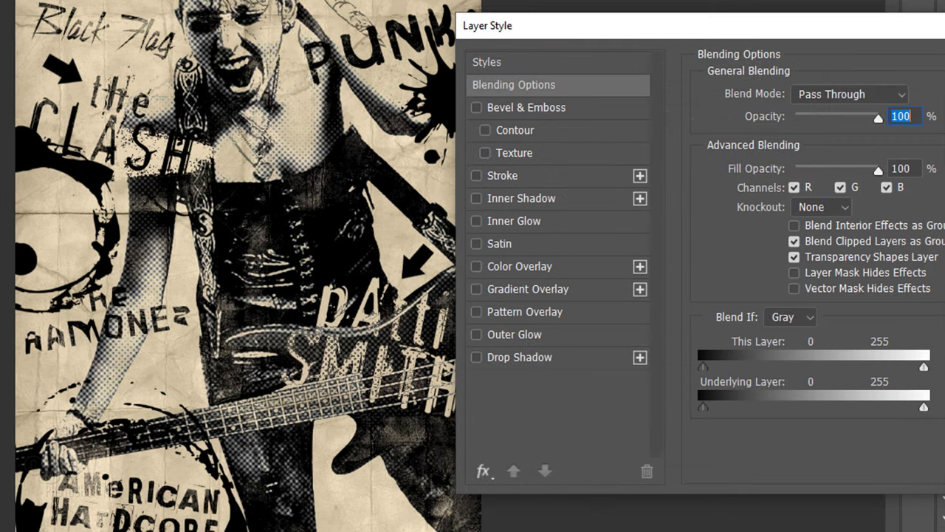
pyautogui.click(924, 409)
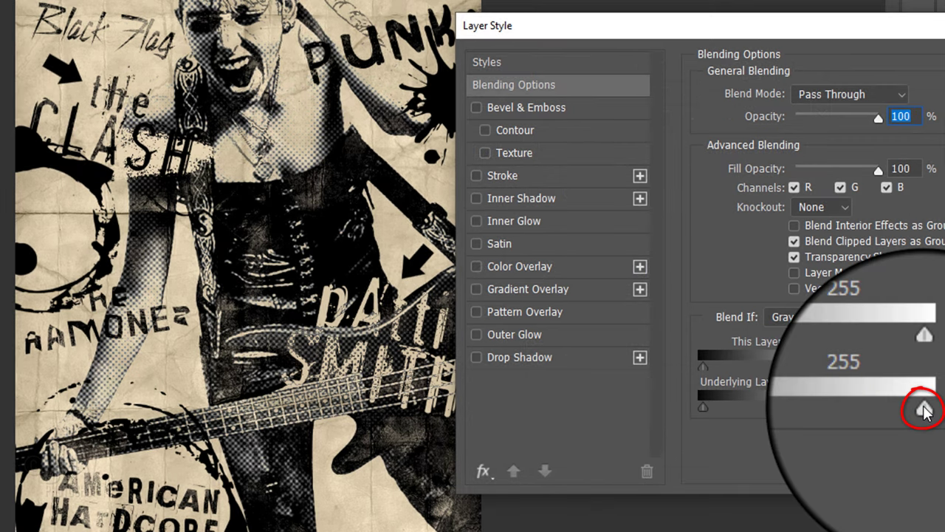
pyautogui.moveTo(923, 409); pyautogui.dragTo(880, 401)
pyautogui.press('alt')
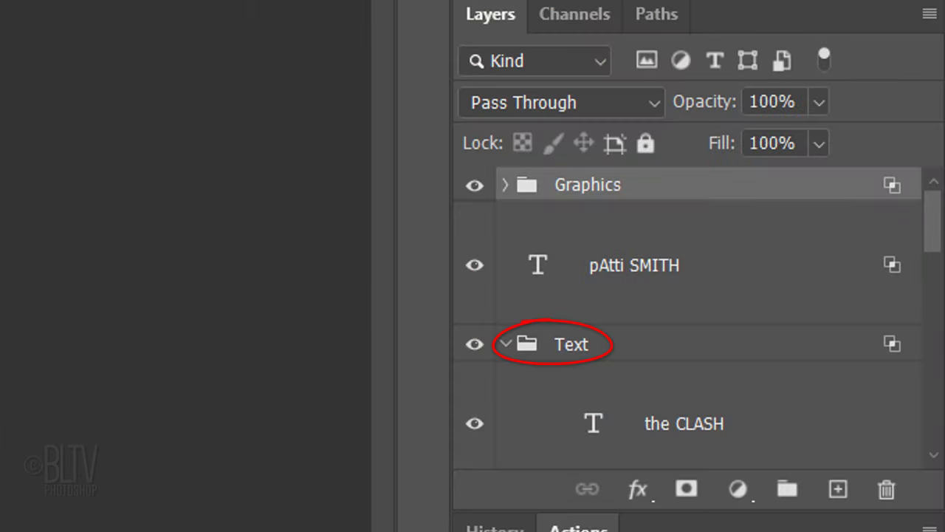
# Step: Add a new layer above the CLASH and enter ff002a as the foreground colour
pyautogui.click(793, 418)
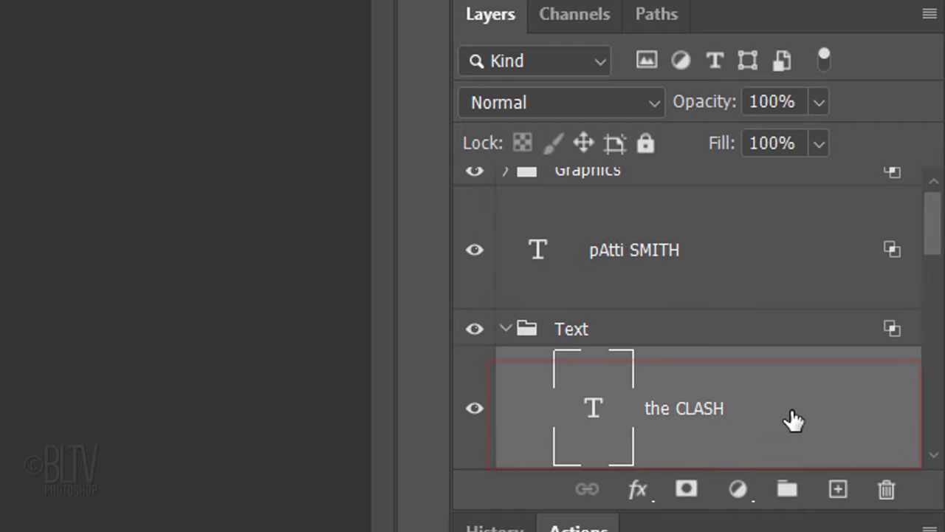
pyautogui.click(839, 490)
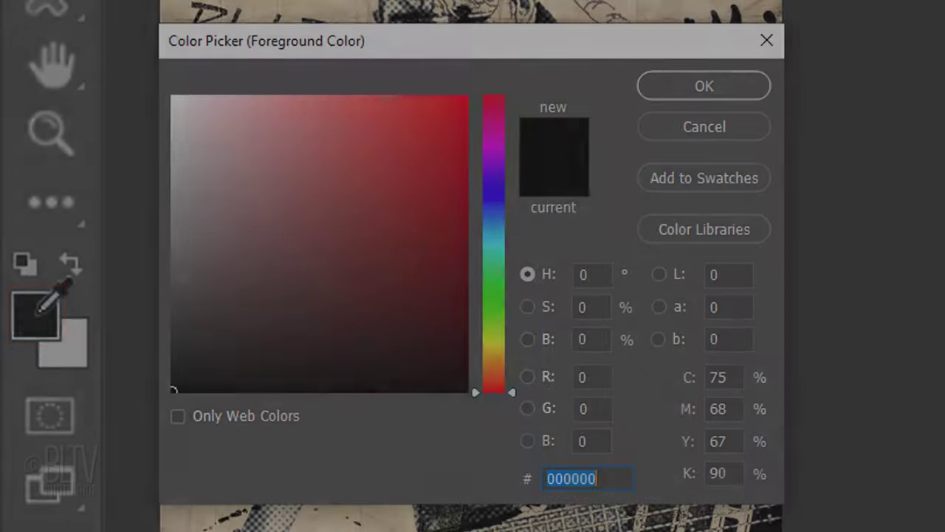
pyautogui.write('ff002a')
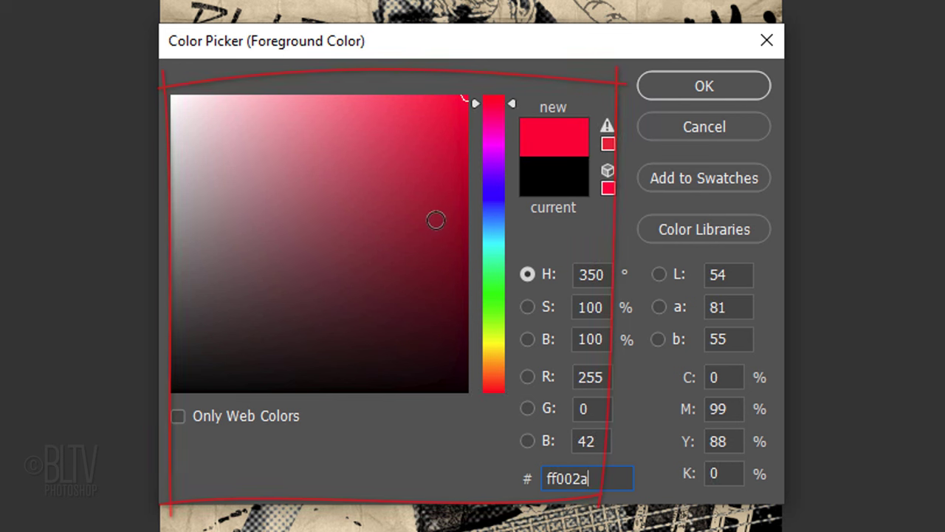